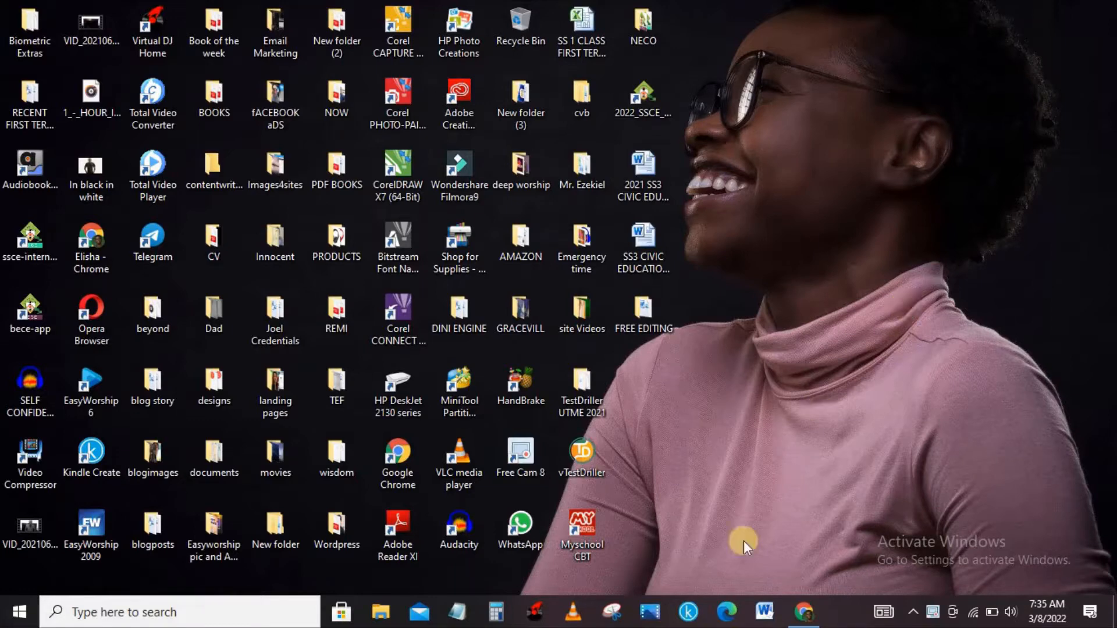
Switch to Chrome and open Selar's seller registration page in one tab and its login page in the other
left_click(803, 612)
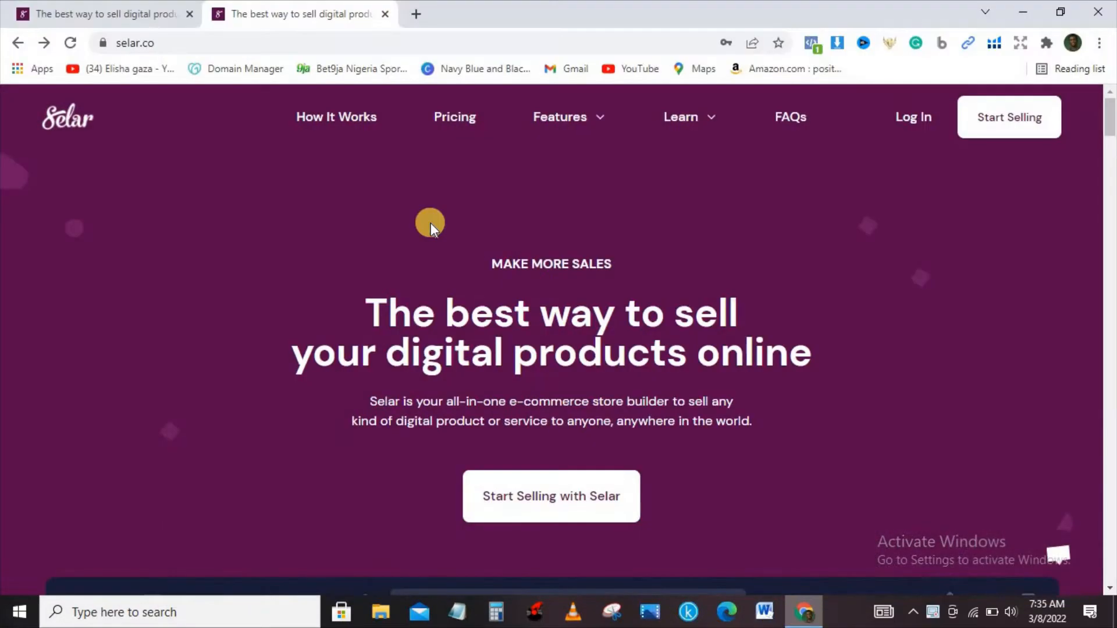
left_click(137, 9)
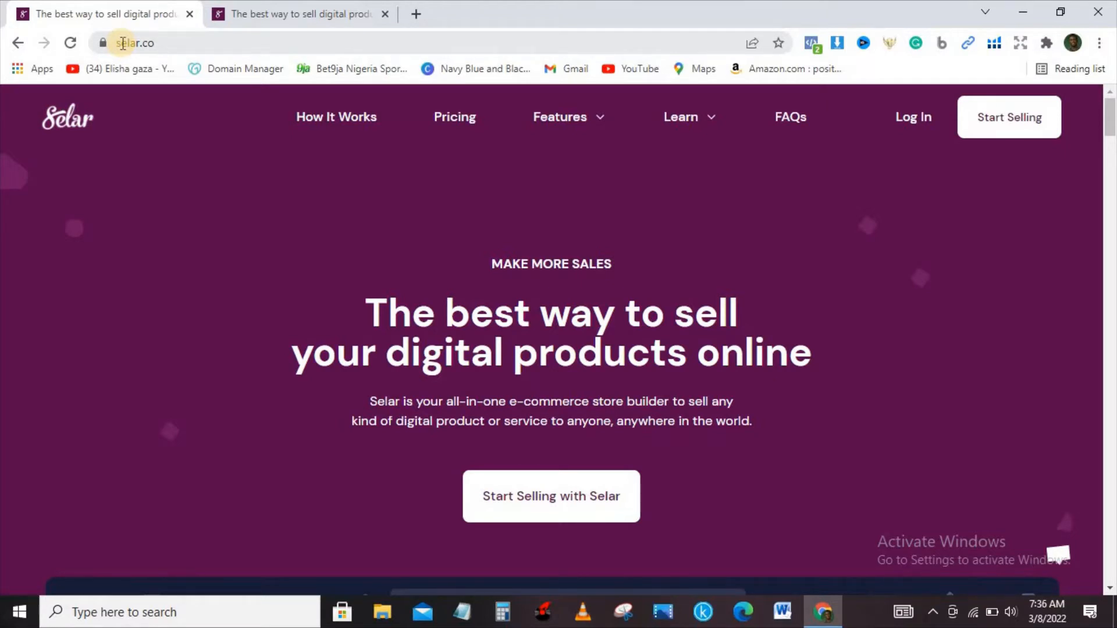
left_click(1022, 128)
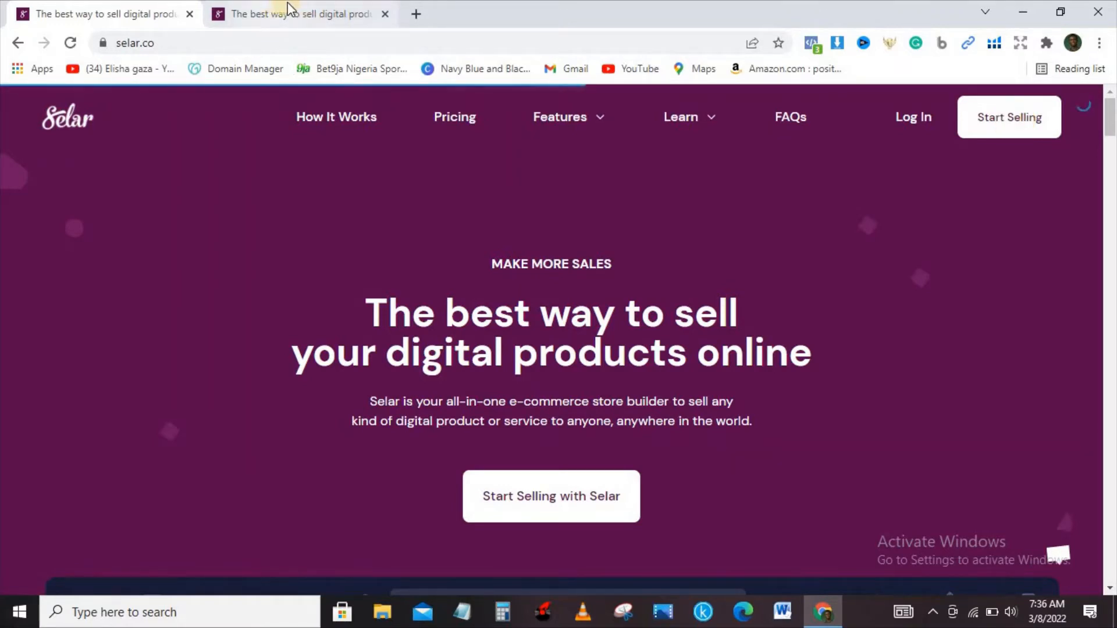
left_click(290, 11)
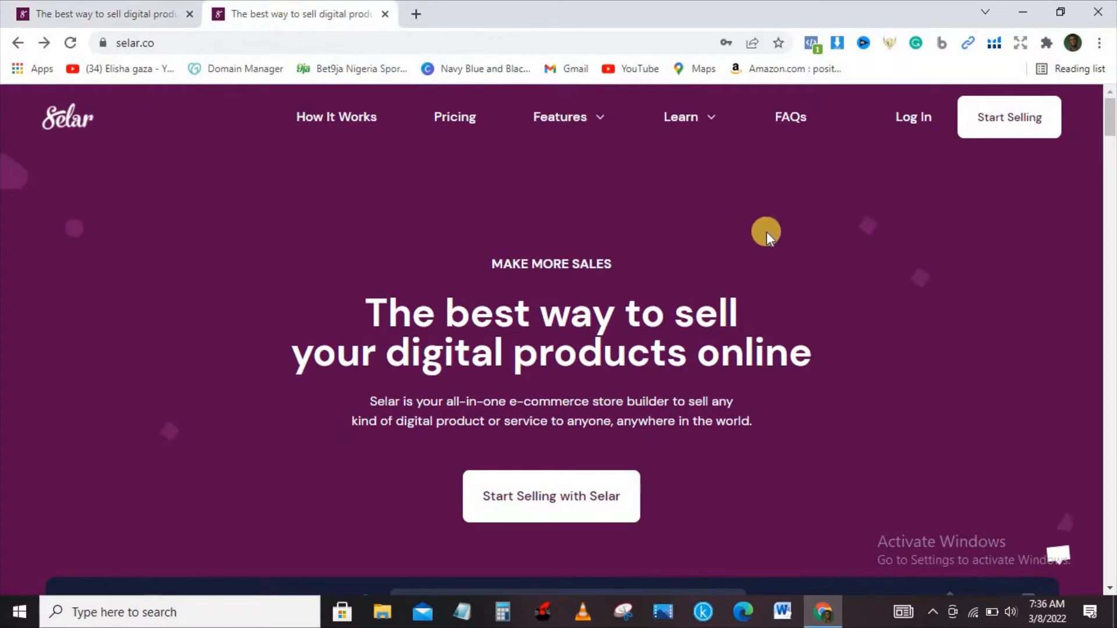
left_click(914, 117)
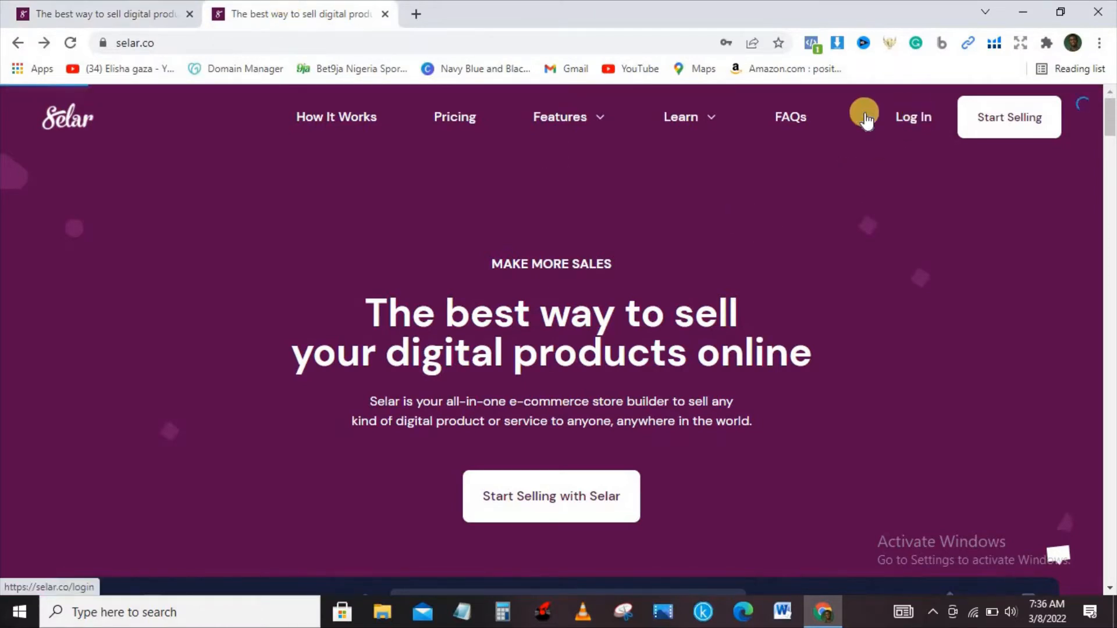
left_click(86, 7)
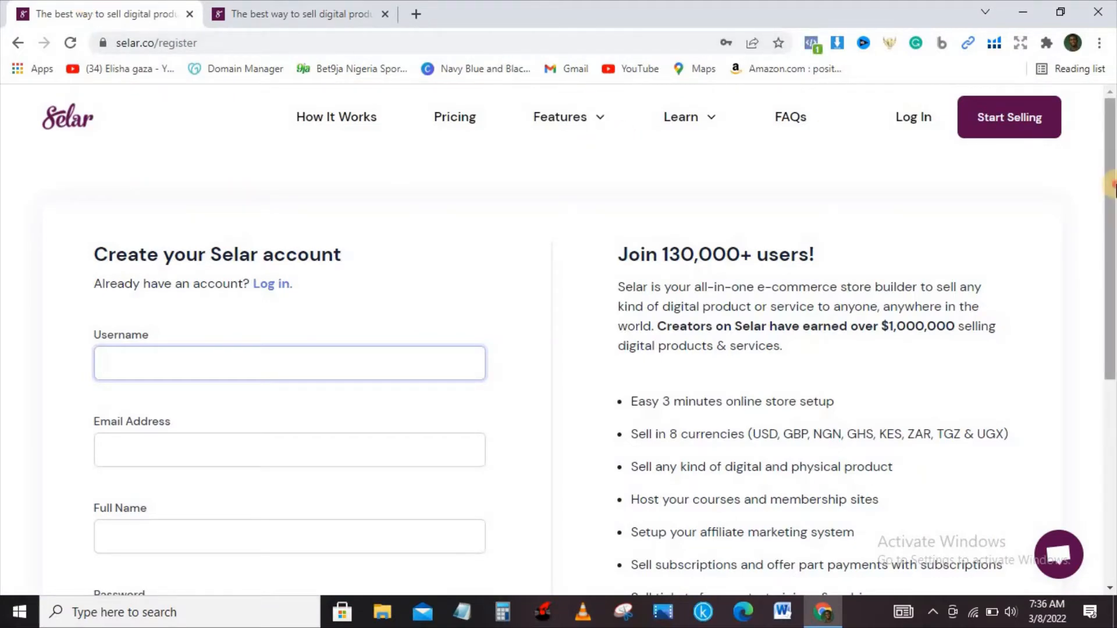
Fill in the username and the e-mail address in the Selar account registration form
left_click_drag(1112, 207, 1111, 296)
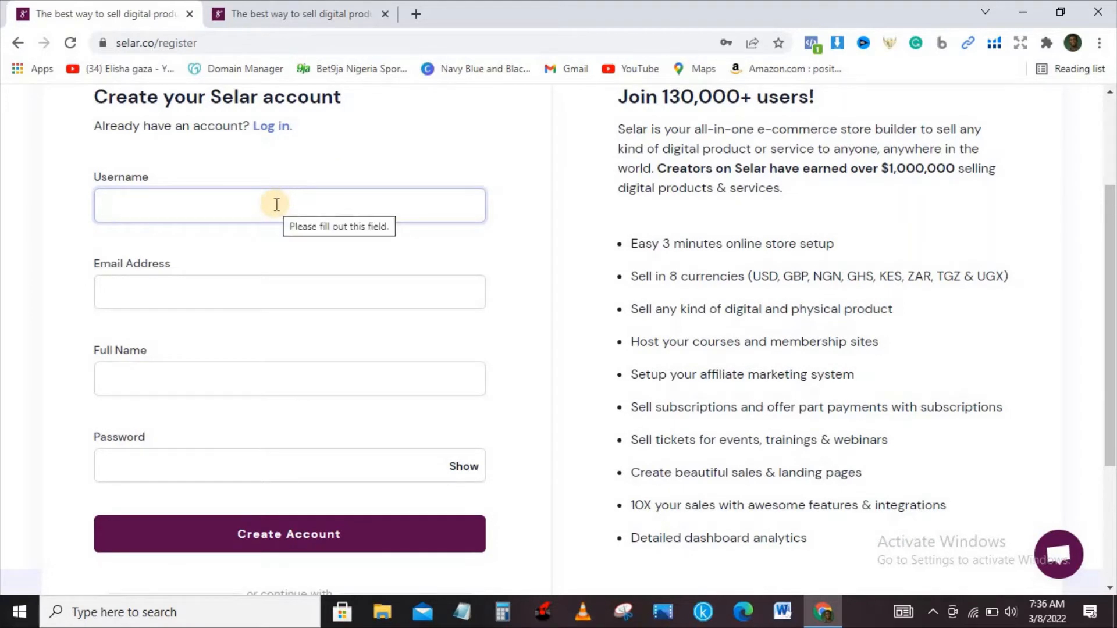
type("Elia")
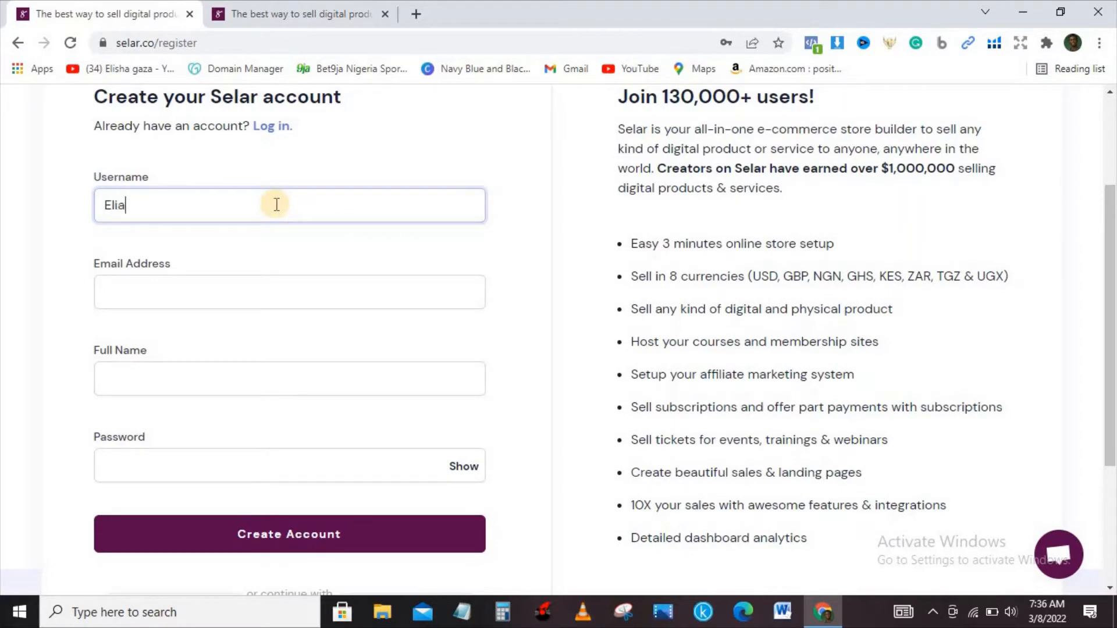
type("demic")
left_click(138, 288)
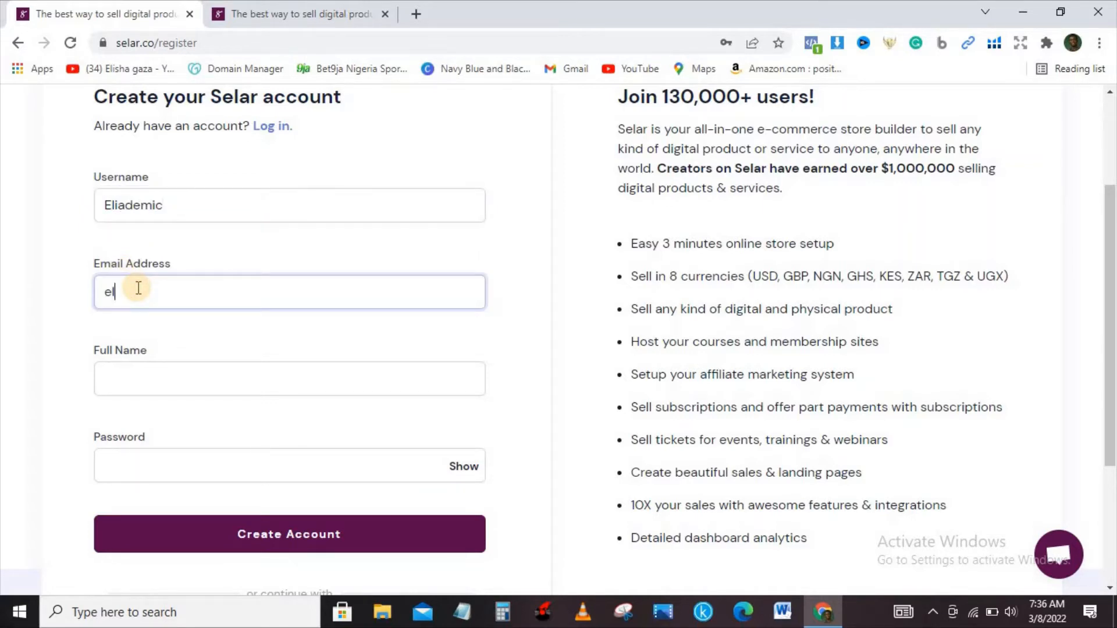
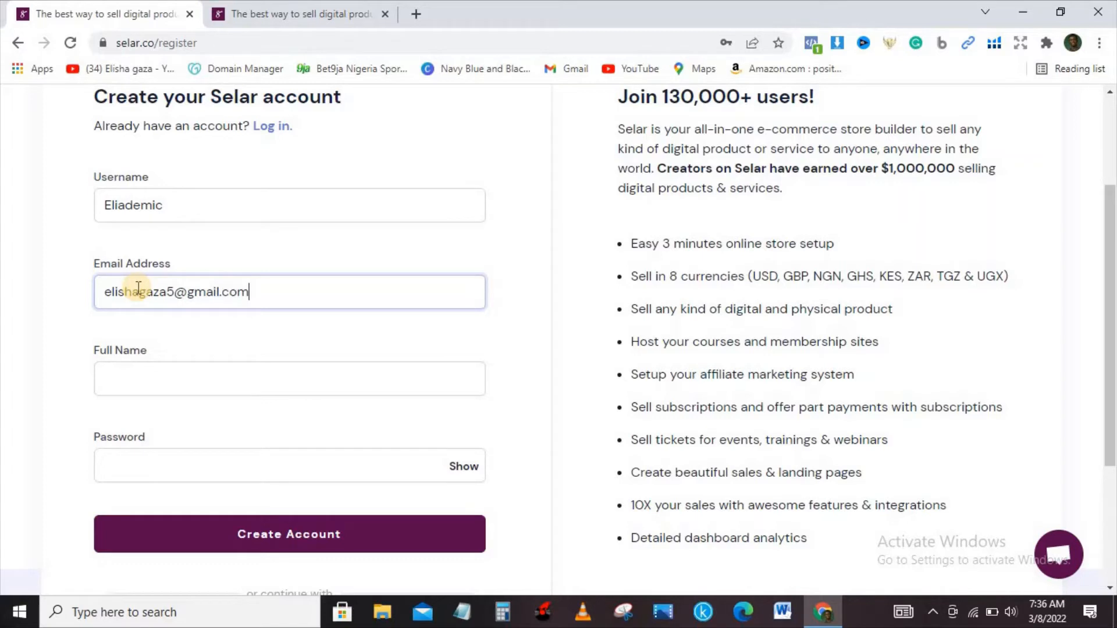
Enter the account holder's full name and the account password in the registration form
left_click(147, 371)
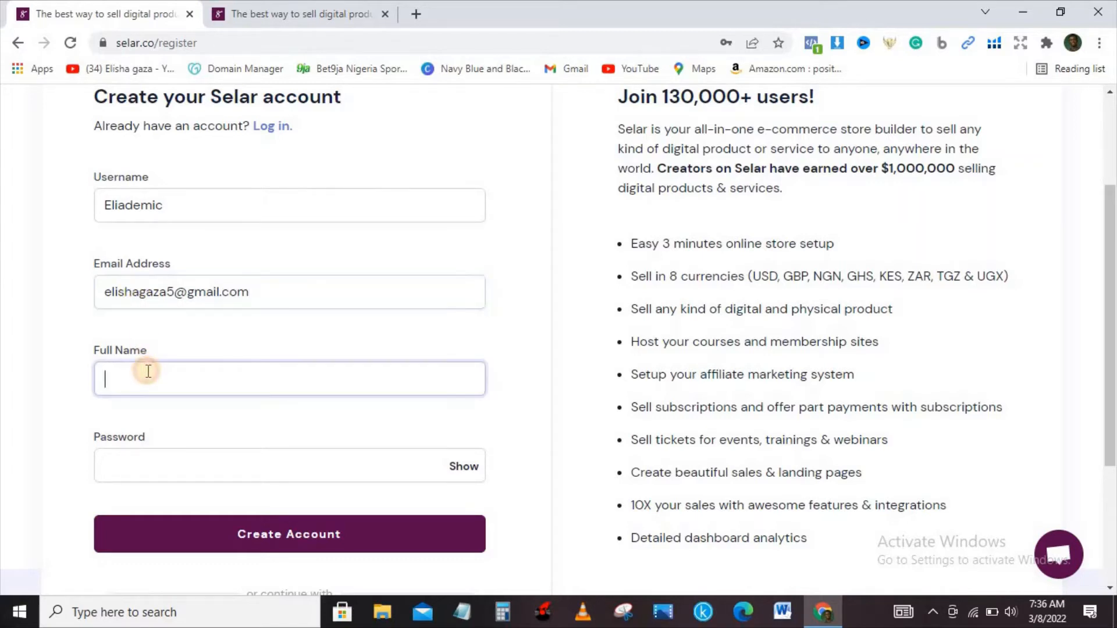
left_click(176, 470)
type("•••••")
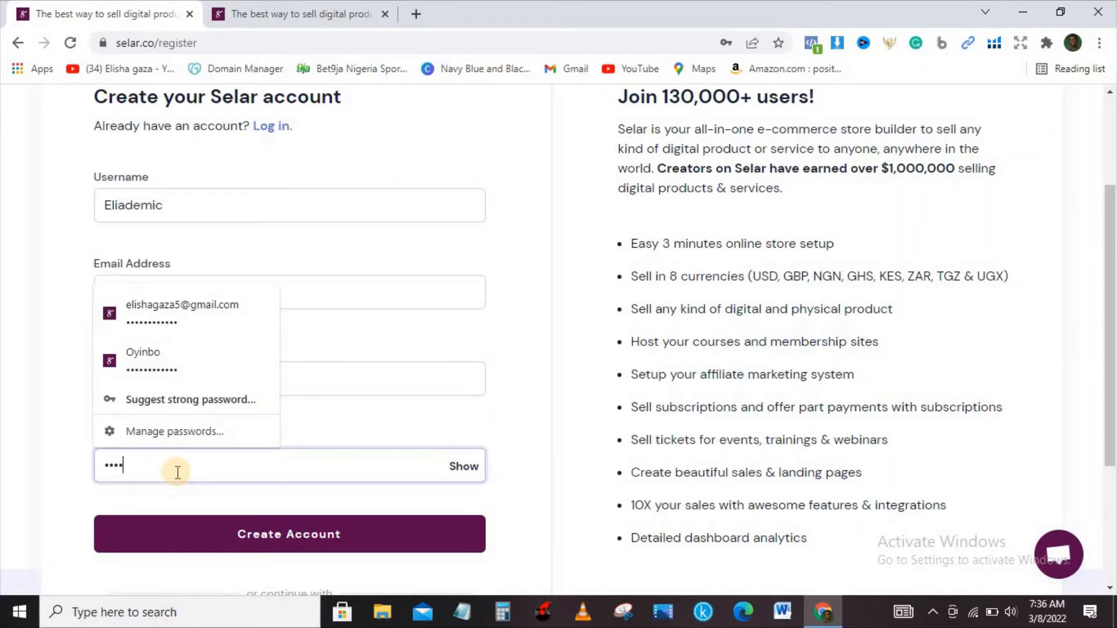
type("•••••••")
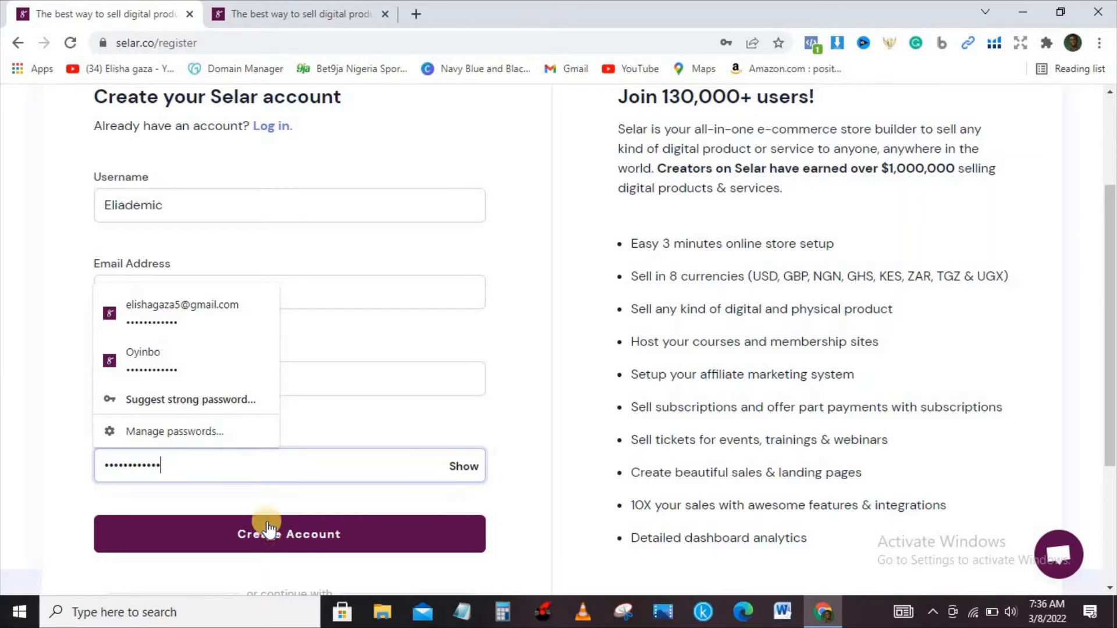
Log in to the existing Selar account with the prefilled credentials on the login page
left_click(298, 14)
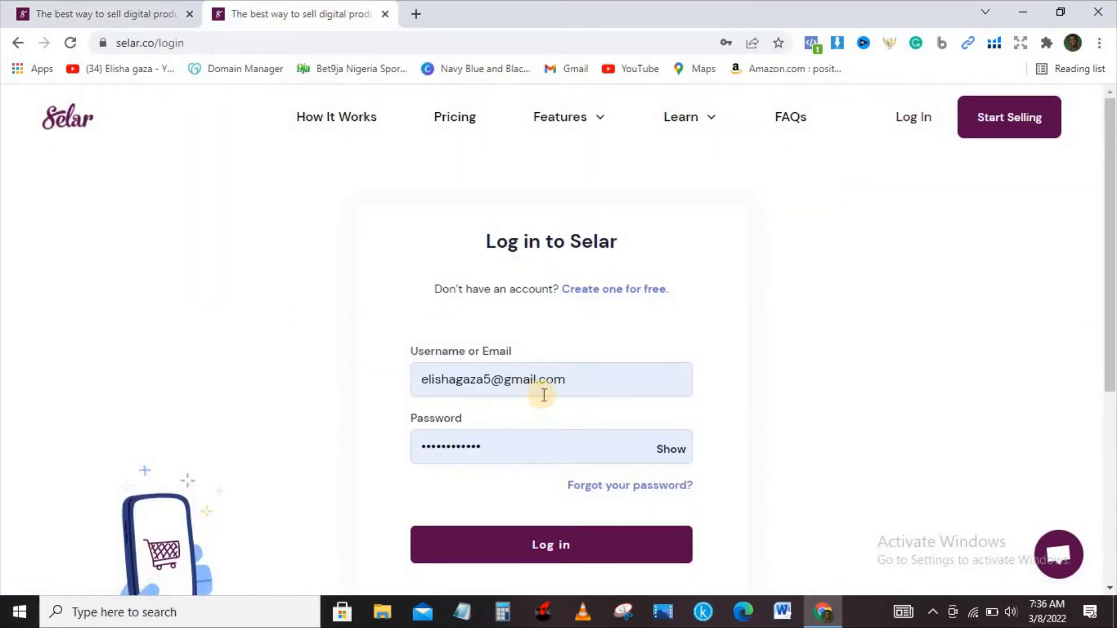
left_click(61, 11)
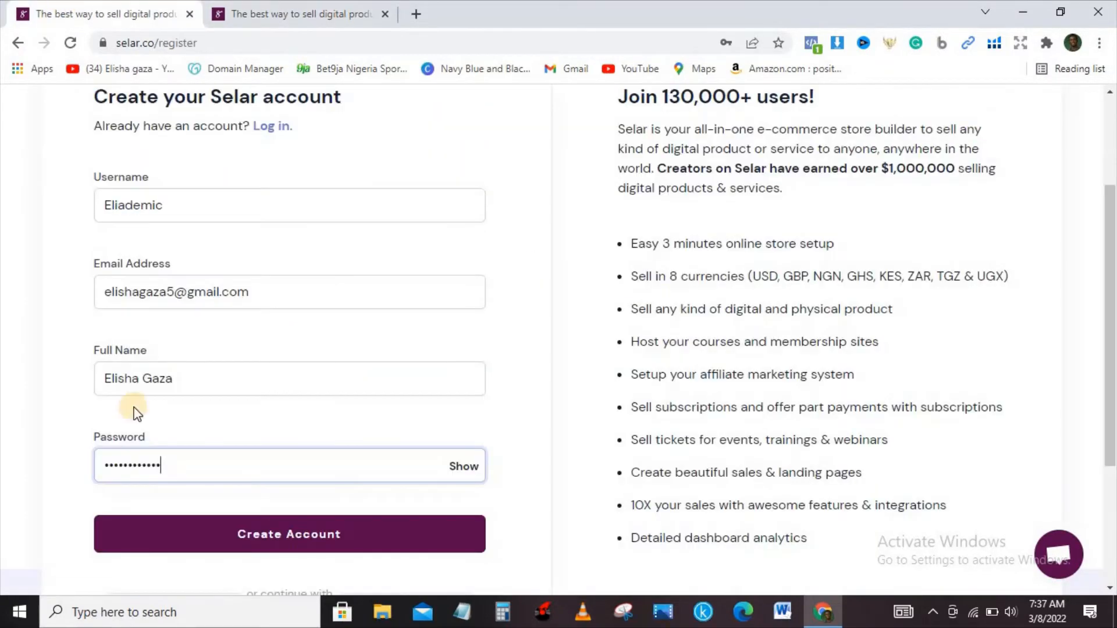
left_click(296, 13)
left_click(551, 548)
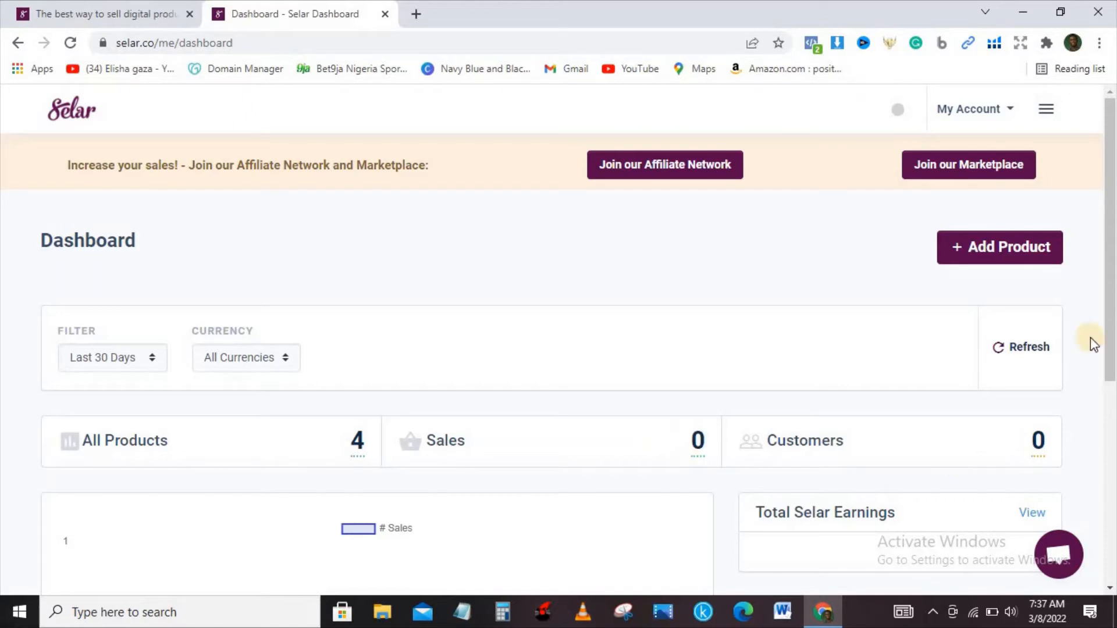
Look over the dashboard's sales overview and open the list of all products
scroll(1111, 460, "down", 2)
scroll(1108, 459, "down", 4)
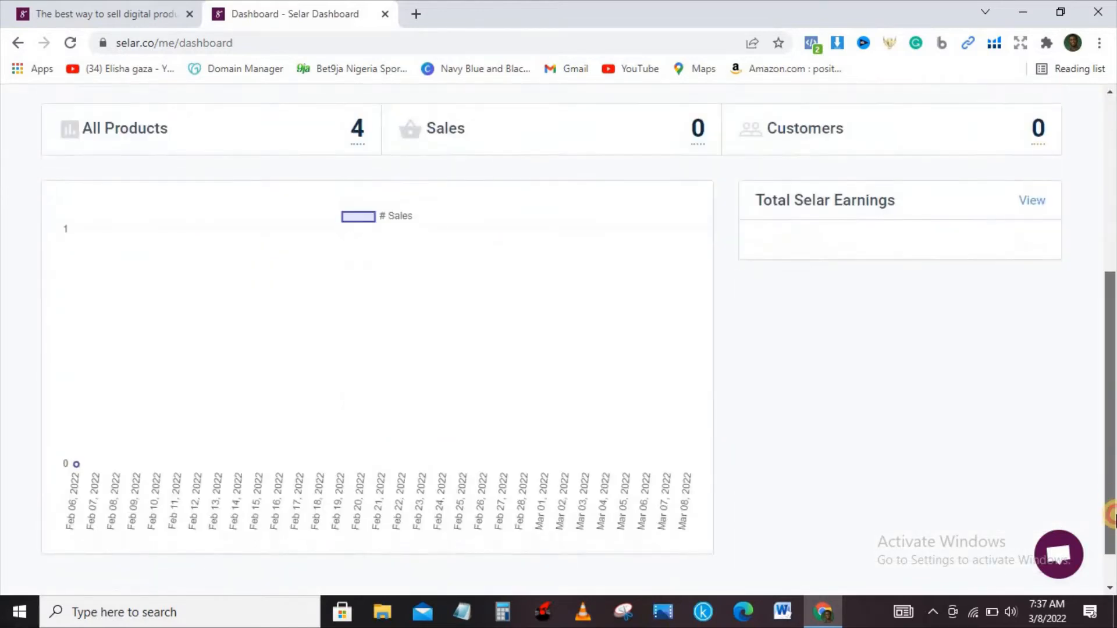
scroll(1048, 430, "up", 2)
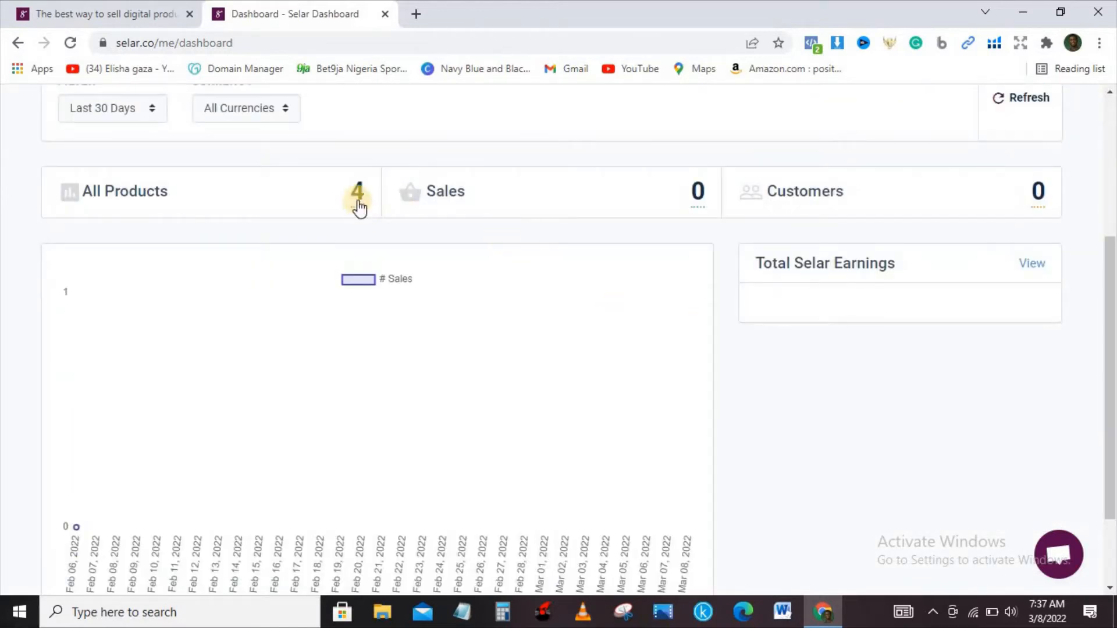
left_click(358, 203)
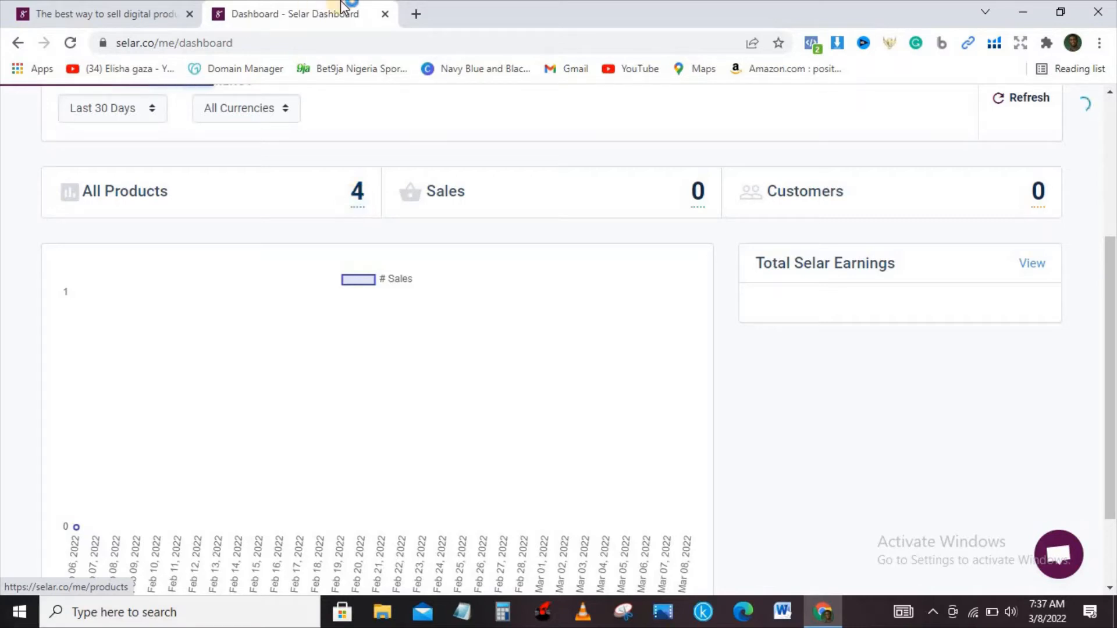
Open kdp.amazon.com in a new browser tab, and return to Selar's All Products list
left_click(416, 14)
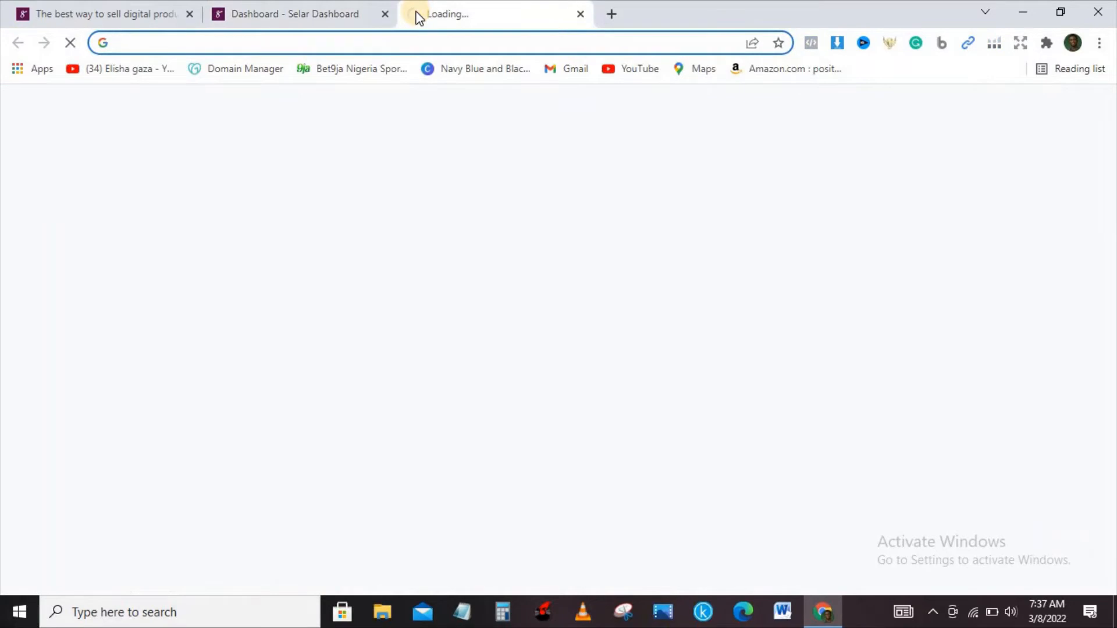
type("kdp.amazon.com")
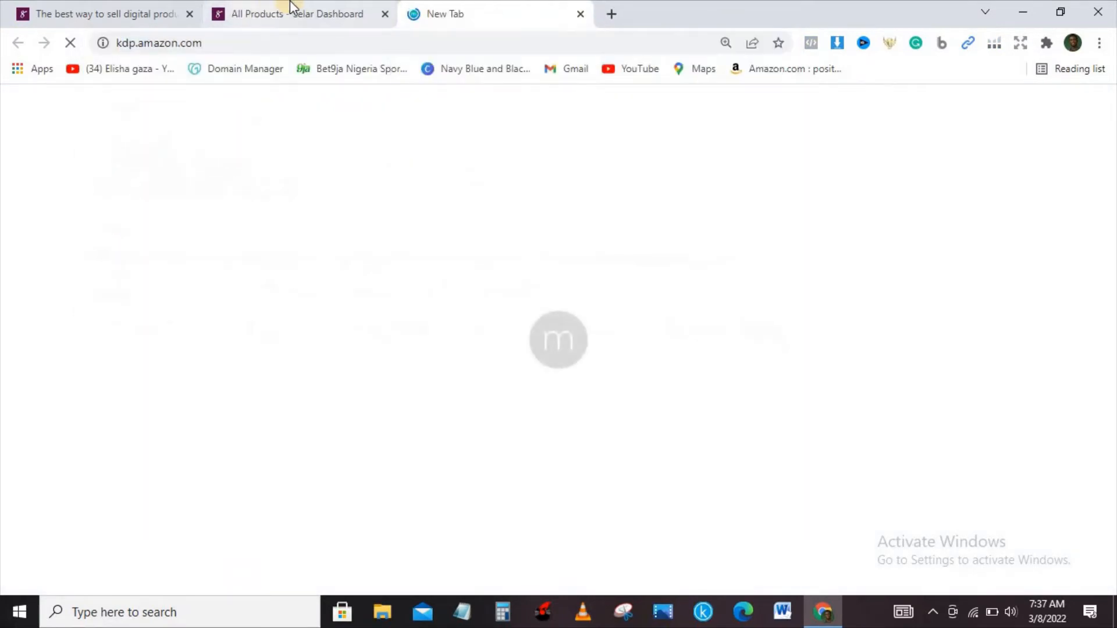
left_click(289, 8)
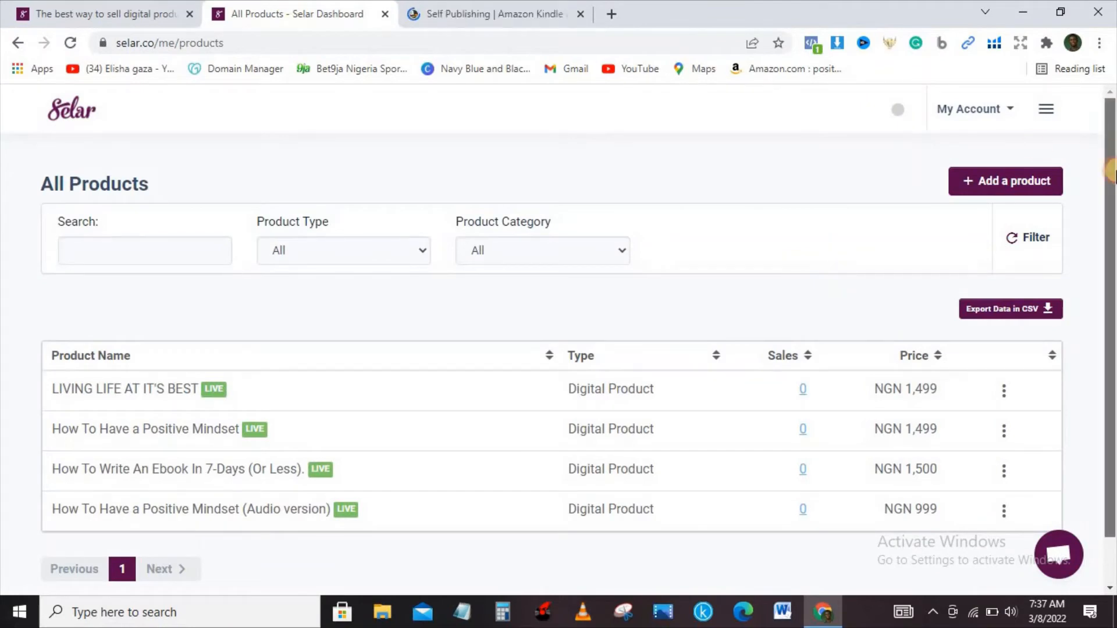
left_click_drag(1113, 125, 1112, 174)
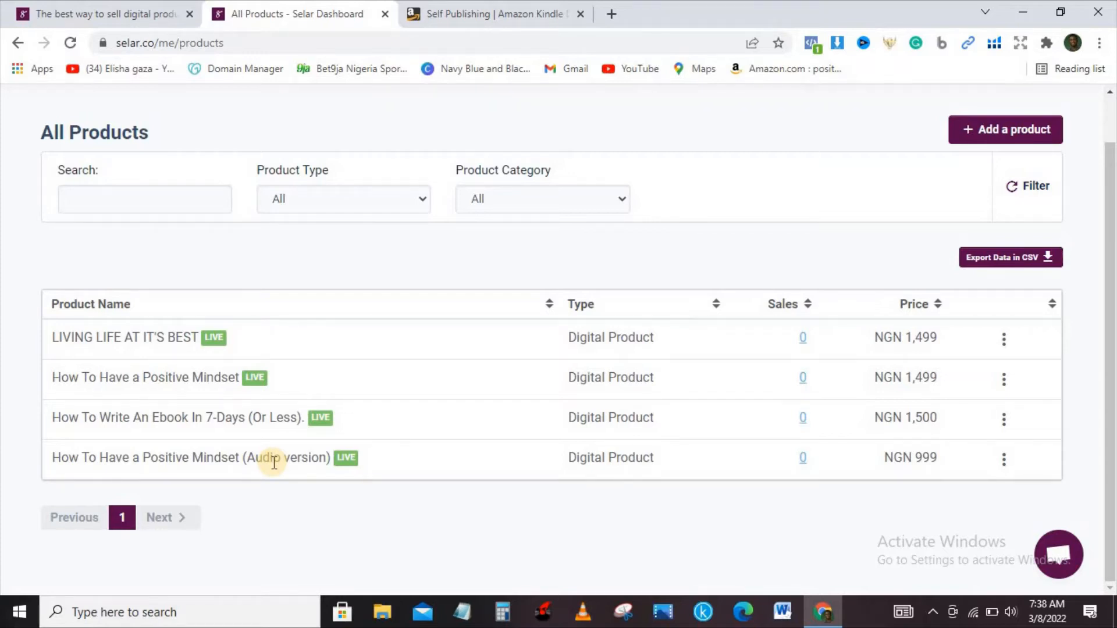
Sign in to Kindle Direct Publishing to load its bookshelf, and go back to Selar's product list
left_click(483, 13)
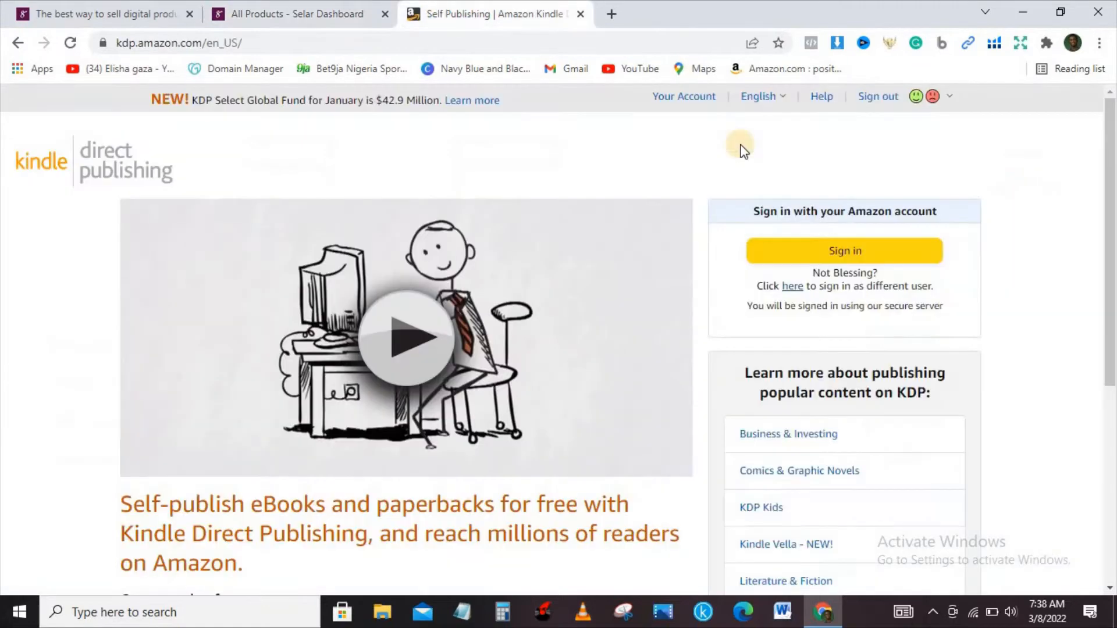
left_click(824, 256)
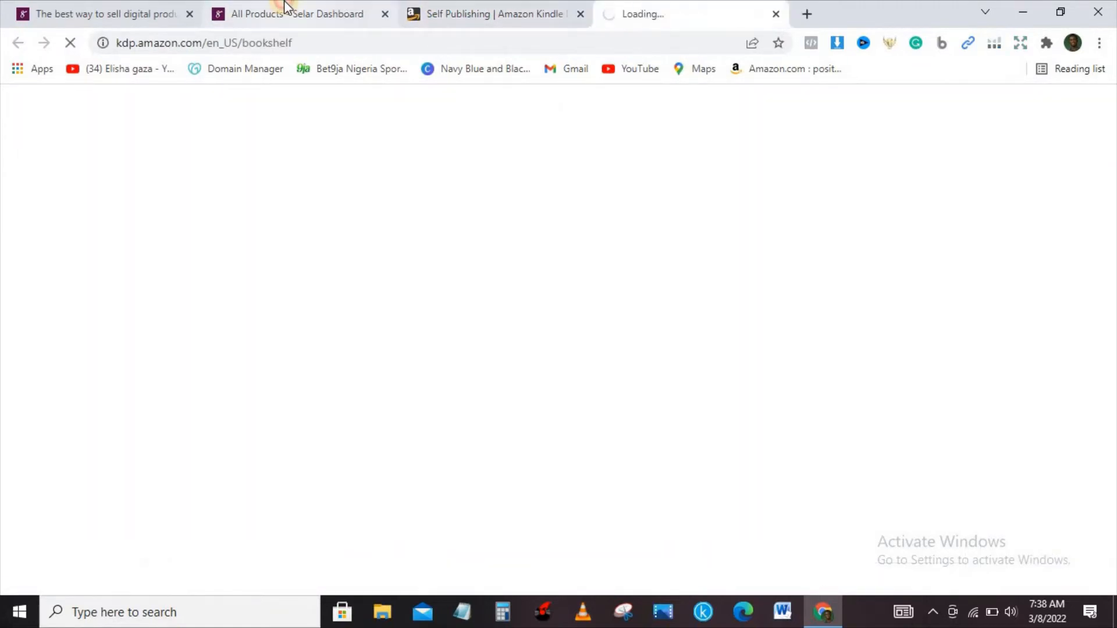
left_click(302, 12)
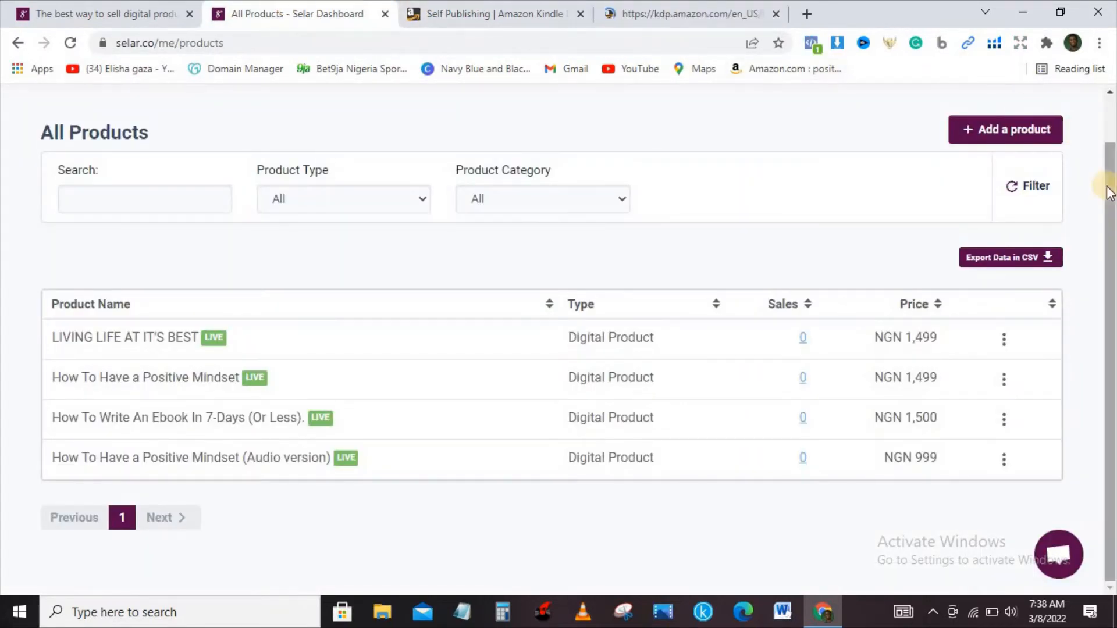
Start adding a new product, review the available product types and choose Digital Product
left_click_drag(1112, 189, 1107, 108)
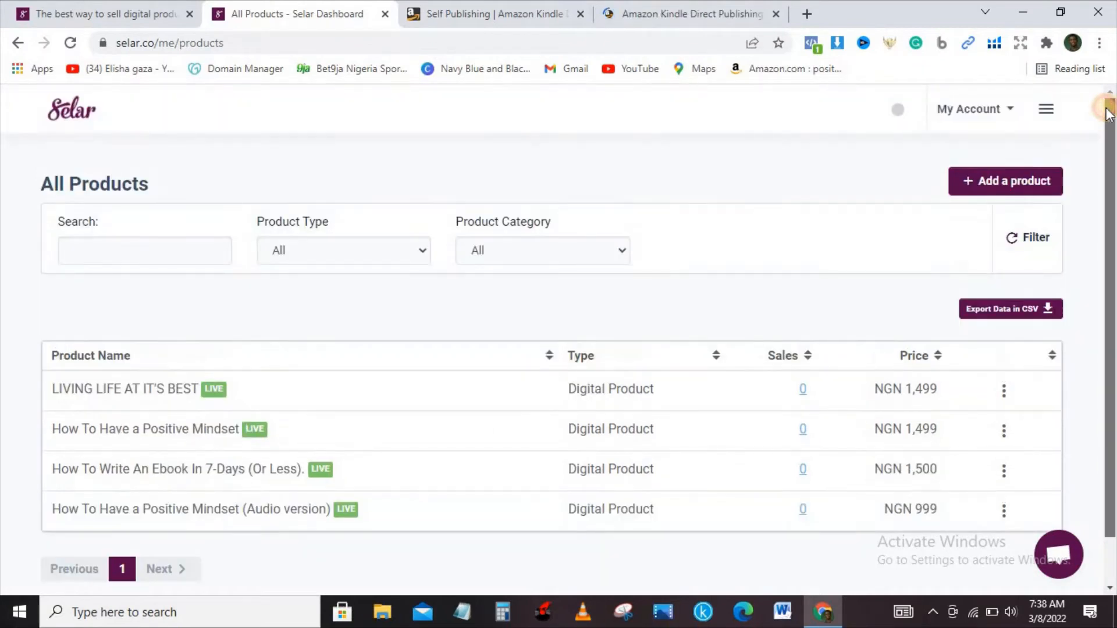
left_click(1006, 184)
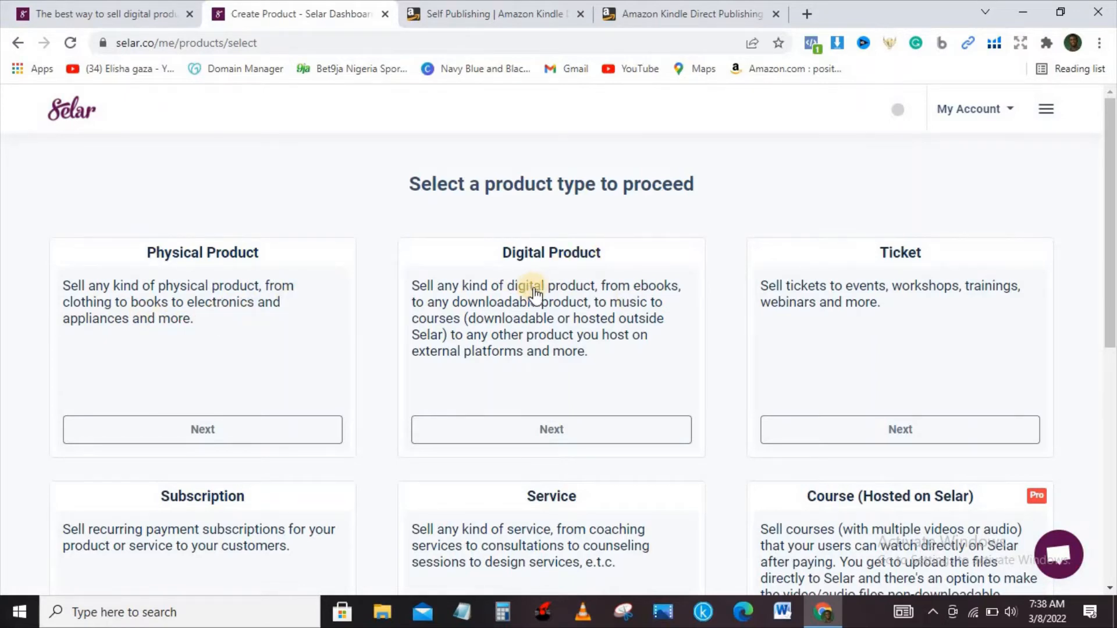
left_click_drag(1113, 224, 1113, 325)
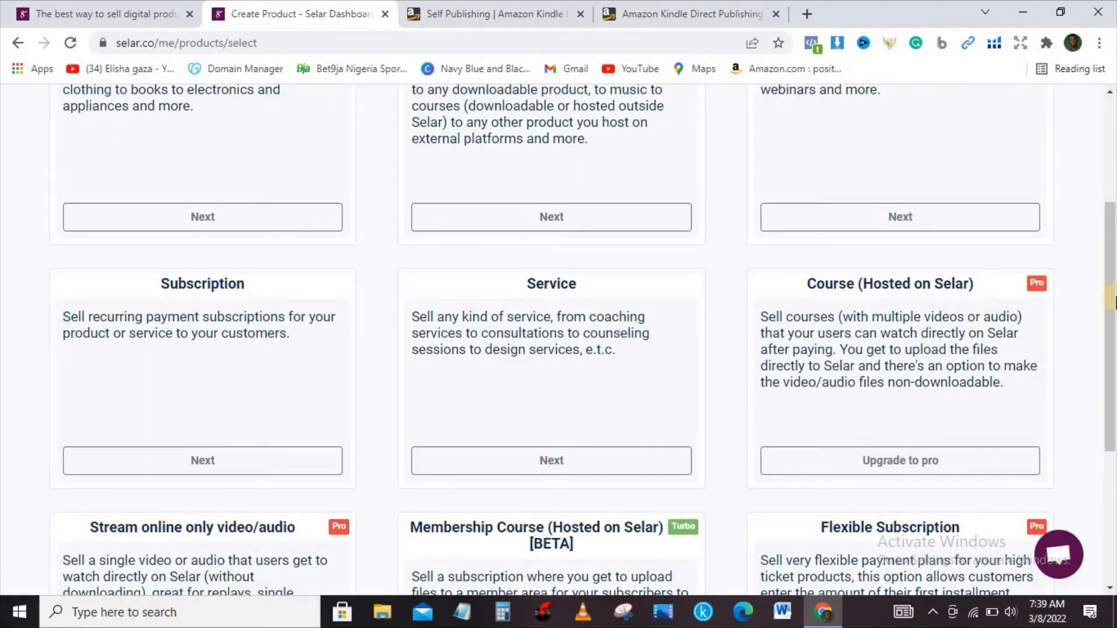
left_click_drag(1113, 298, 1112, 371)
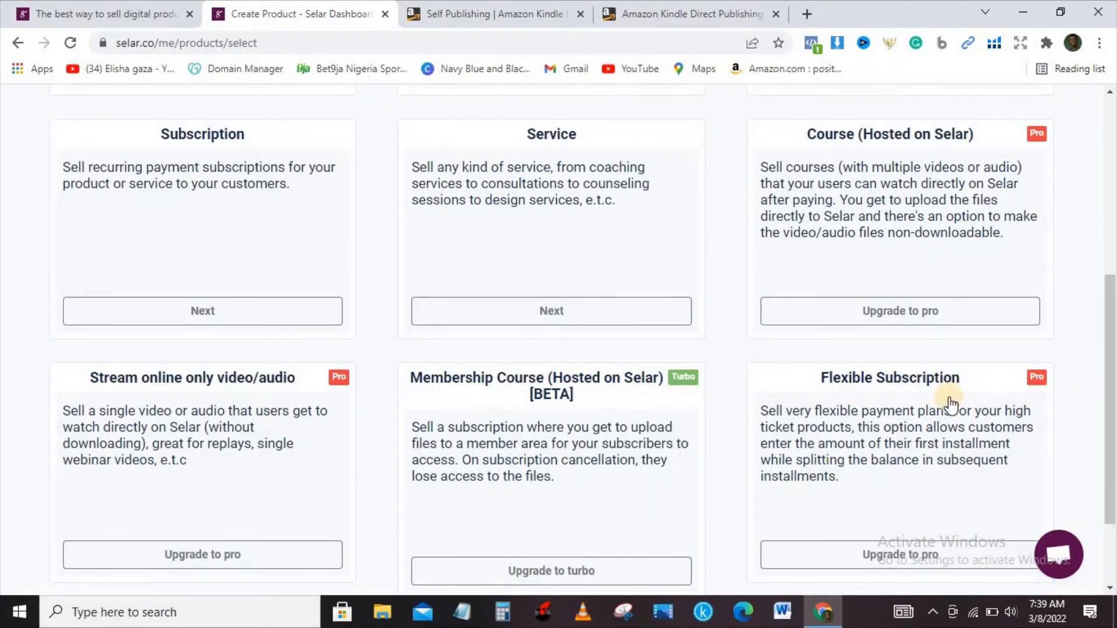
left_click_drag(1103, 379, 1104, 313)
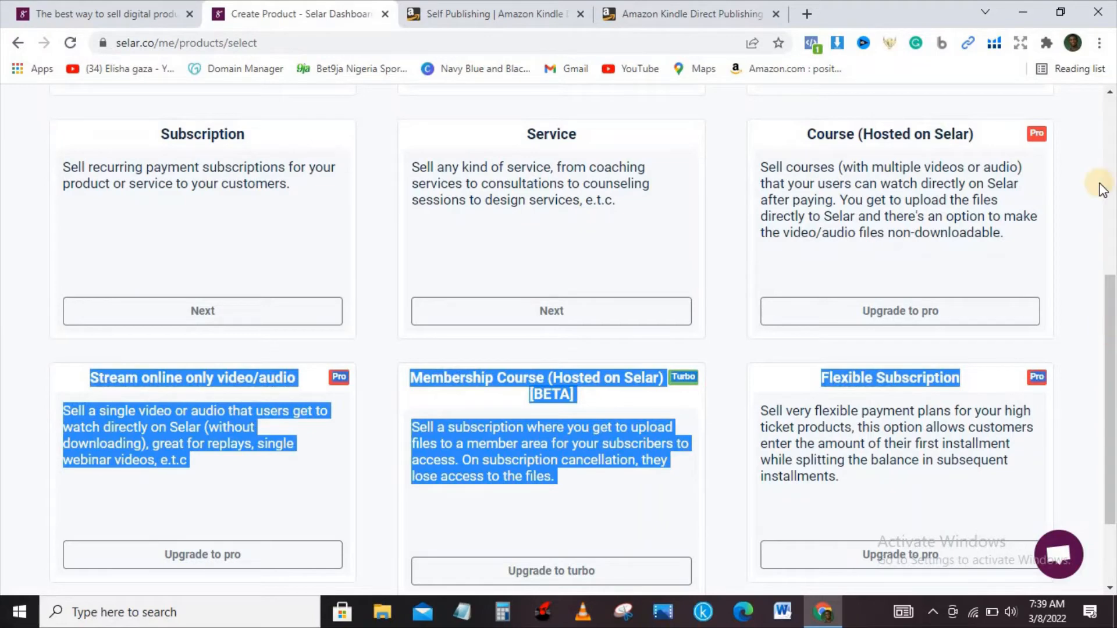
left_click(1110, 235)
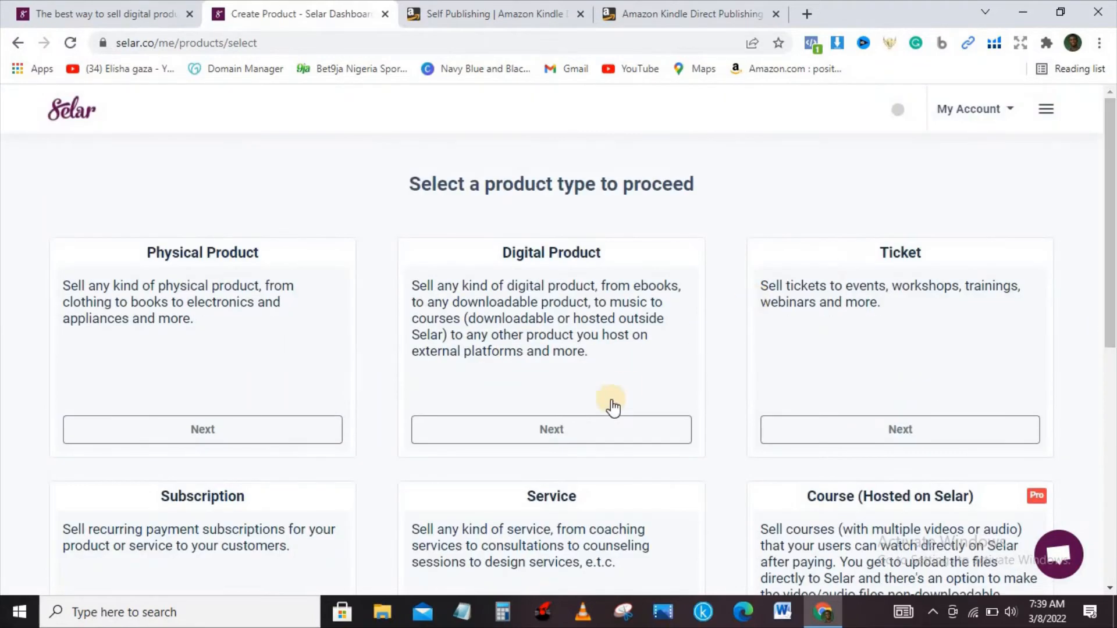
left_click(579, 433)
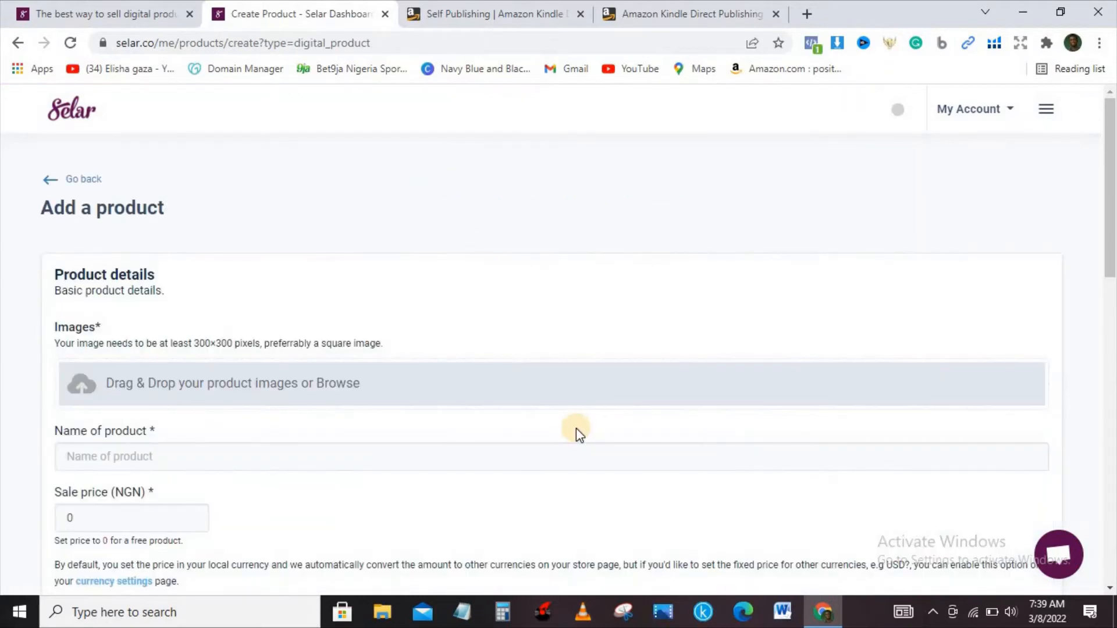
Upload the "Black and White Minimalist MemoirInspirational Book Cover" file from Downloads as the product image
left_click(199, 389)
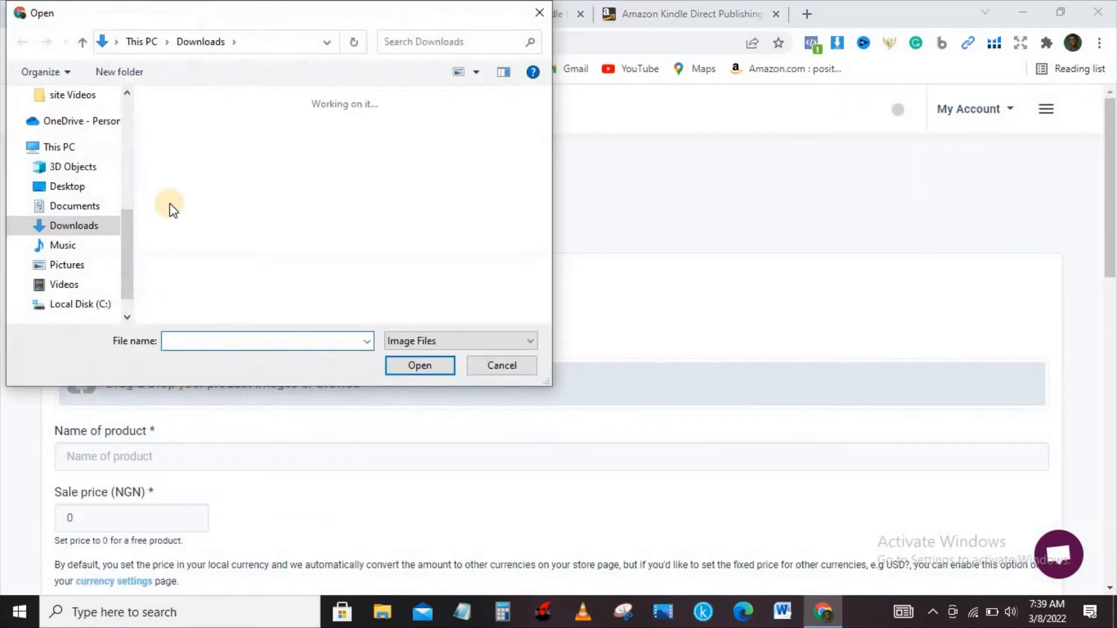
left_click(274, 165)
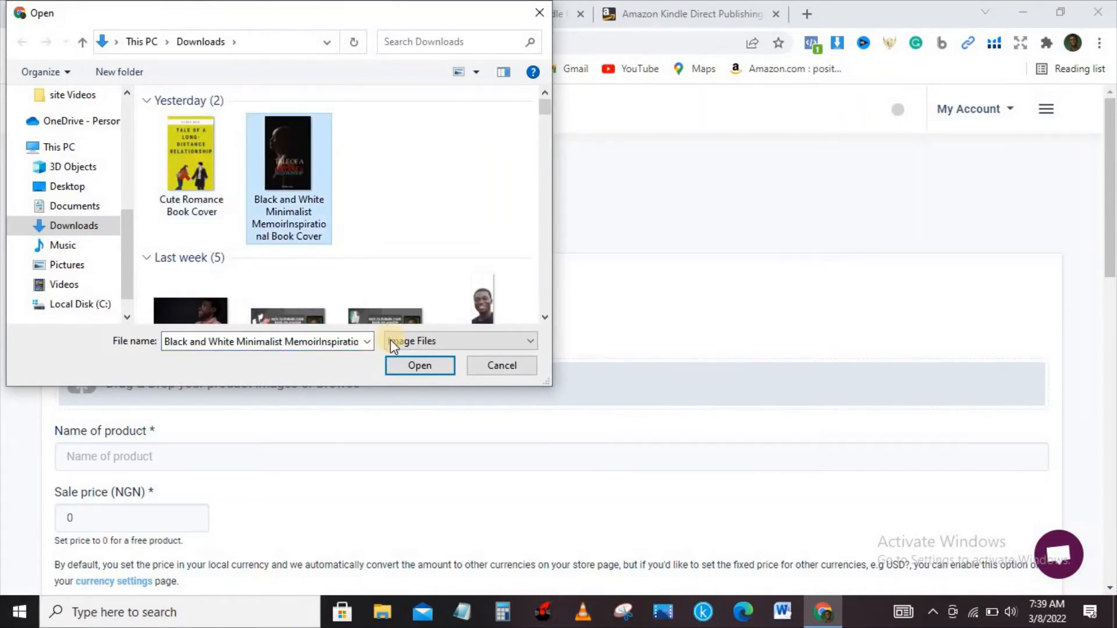
left_click(411, 362)
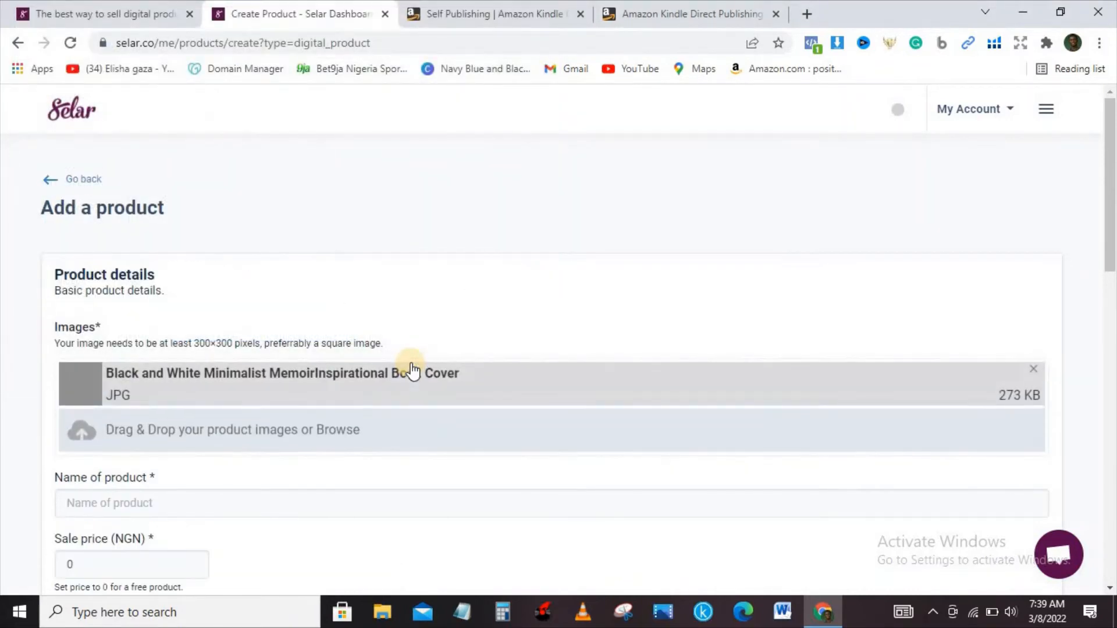
Name the product "A Tale of Long-Distance Relationship" and set its sale price to 1500 NGN
scroll(1112, 215, "down", 4)
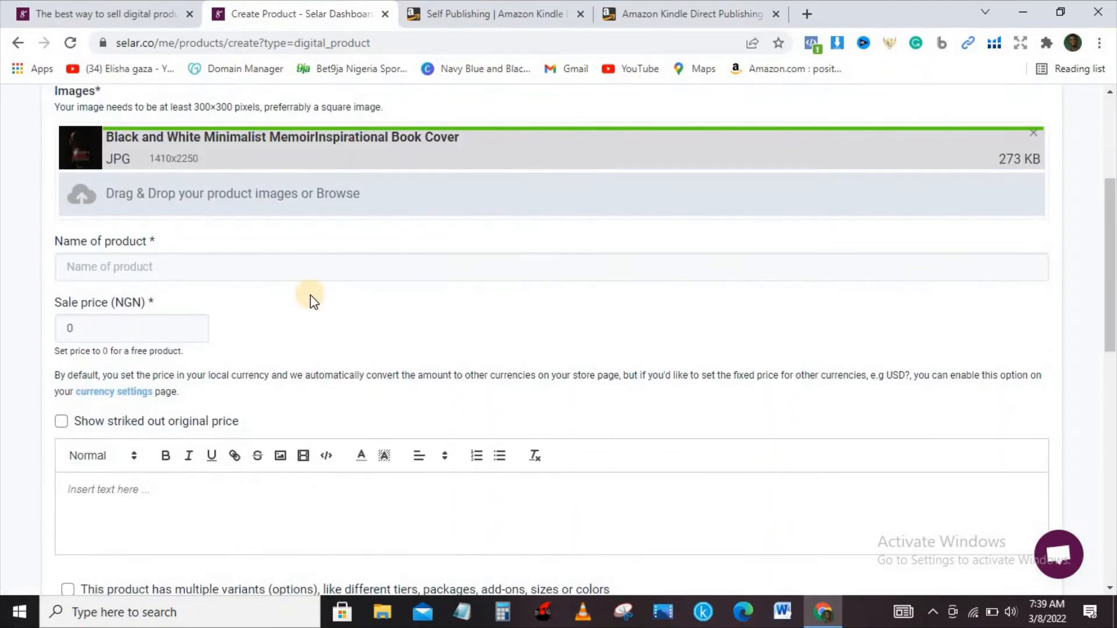
left_click(297, 268)
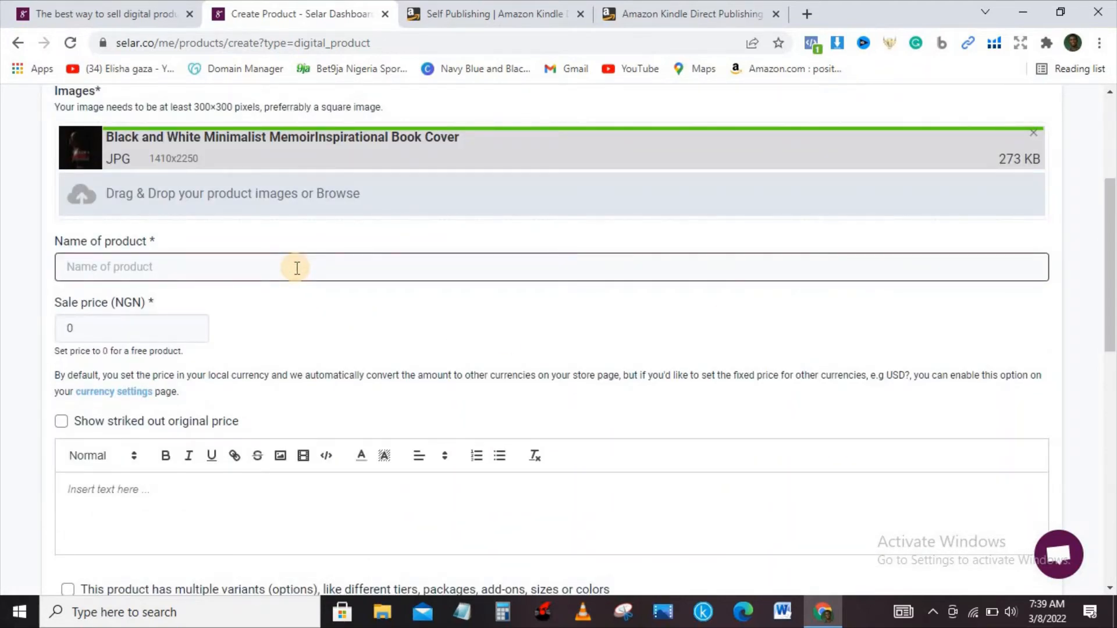
type("A T")
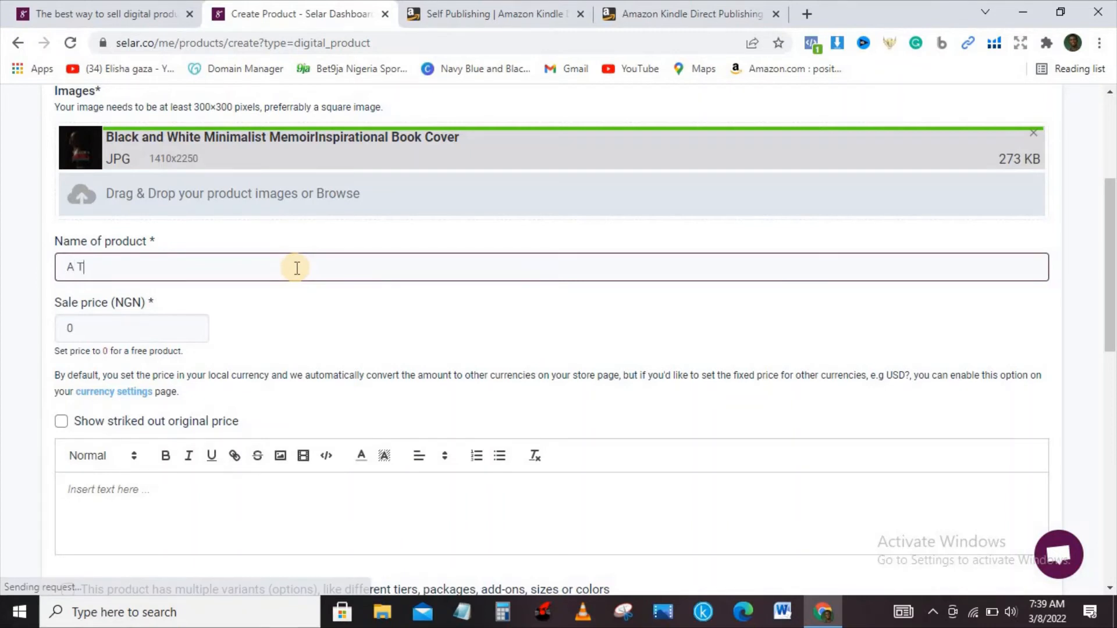
type("ae of Long-Distance Relationship")
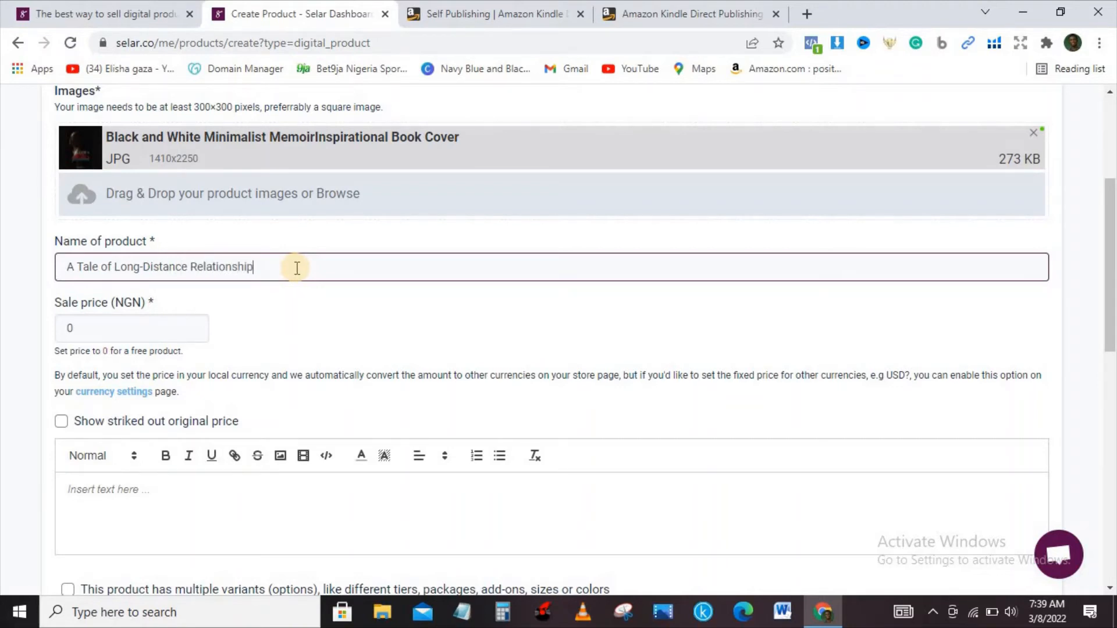
left_click(162, 327)
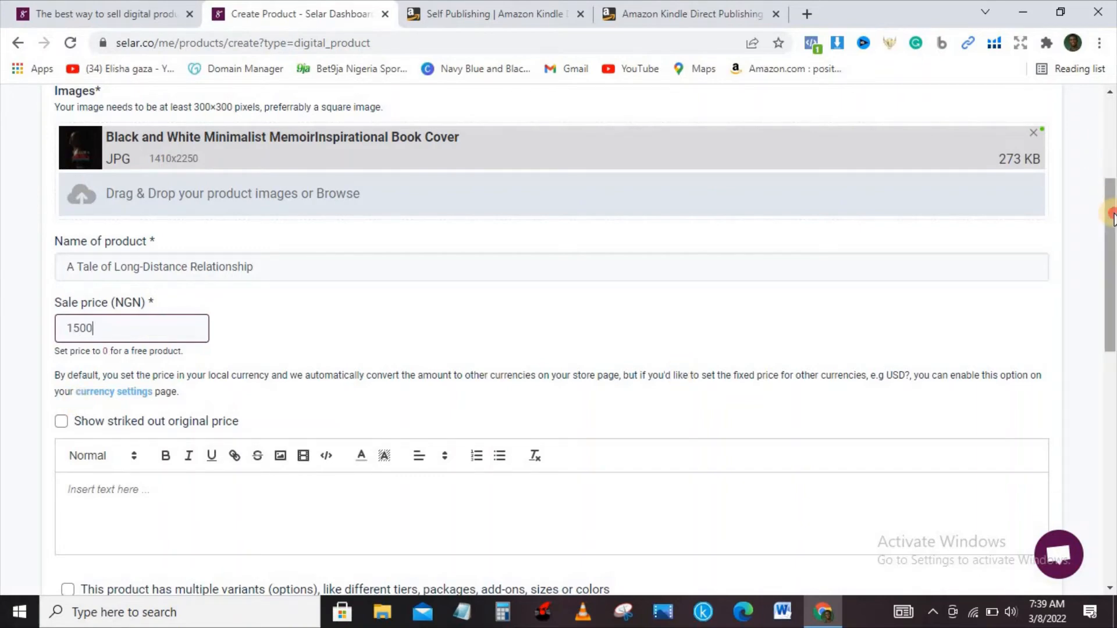
Copy the book's Introduction text from the Word document in the desktop's AMAZON folder and paste it as the product description
left_click_drag(1106, 215, 1111, 287)
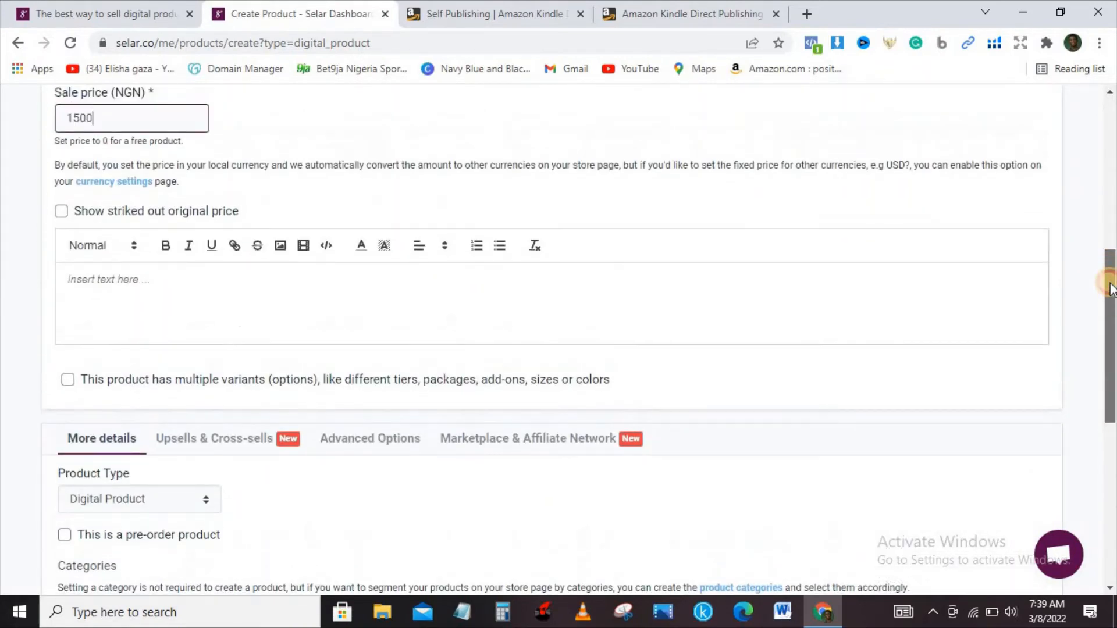
left_click(547, 305)
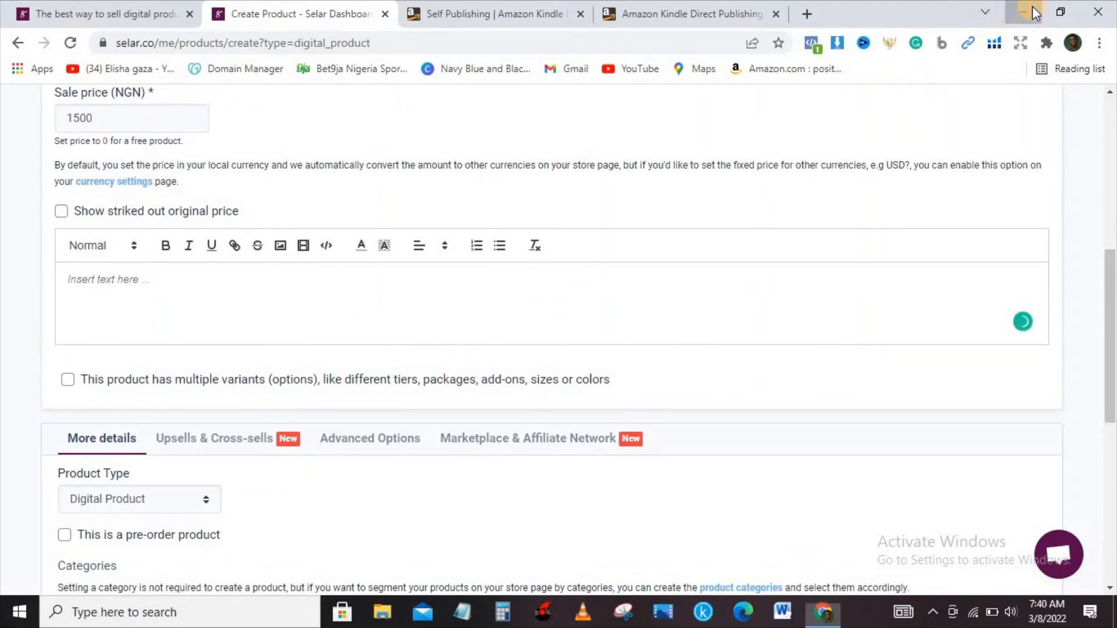
left_click(1024, 12)
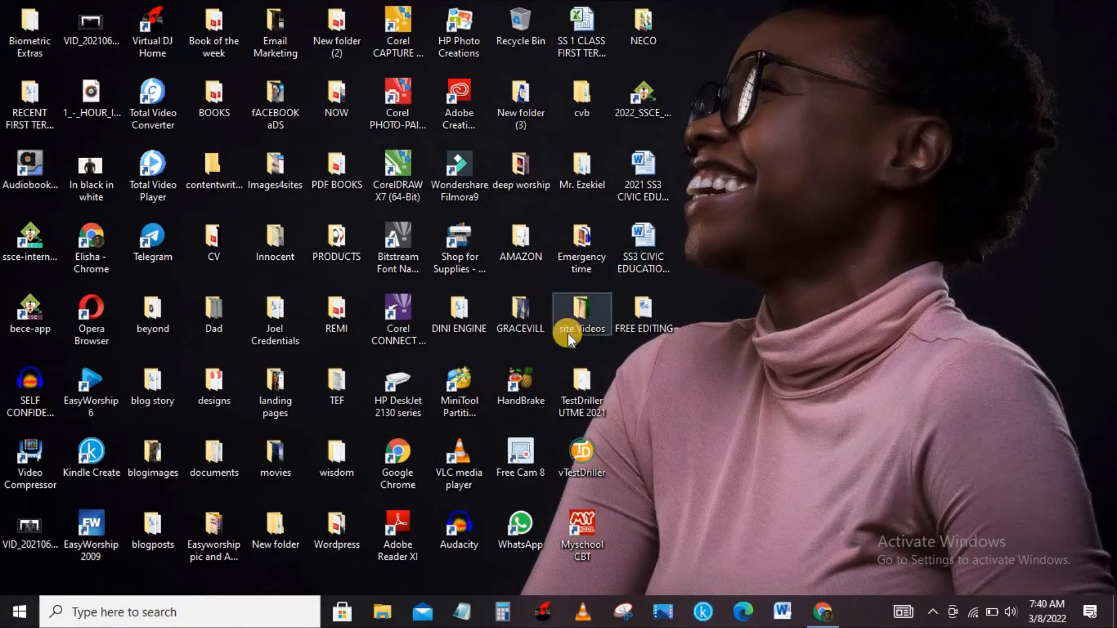
left_click(529, 253)
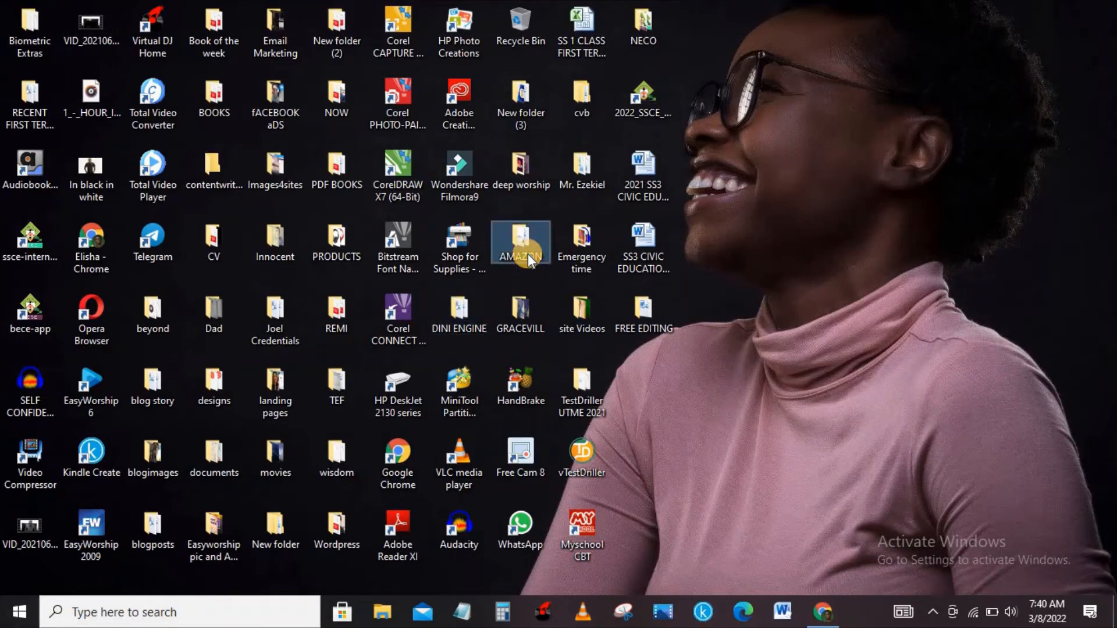
double_click(529, 254)
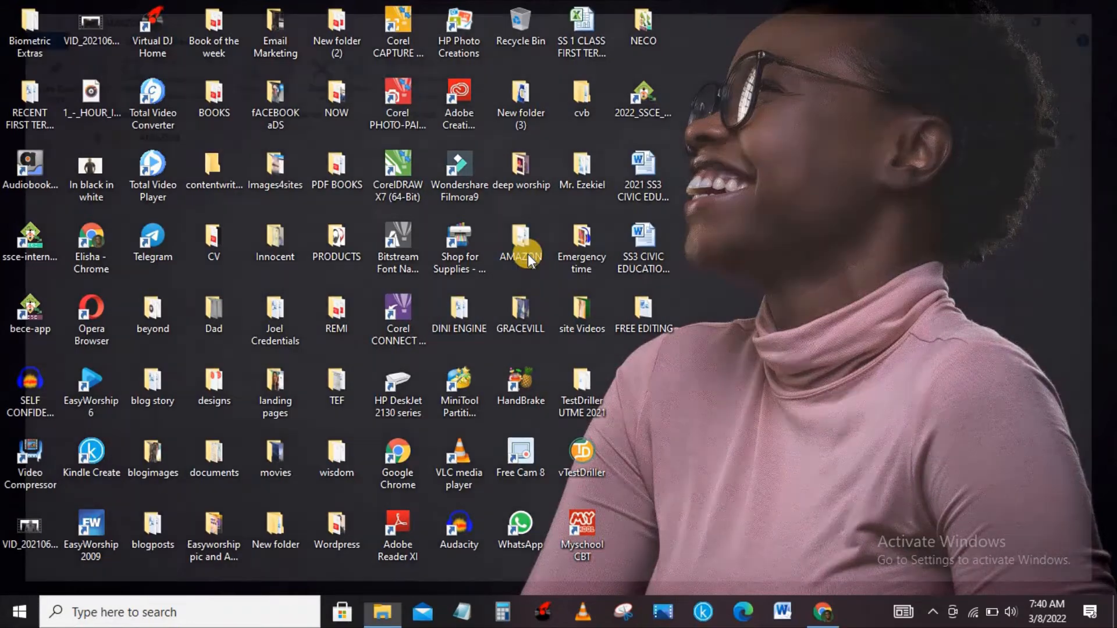
left_click(438, 251)
double_click(437, 249)
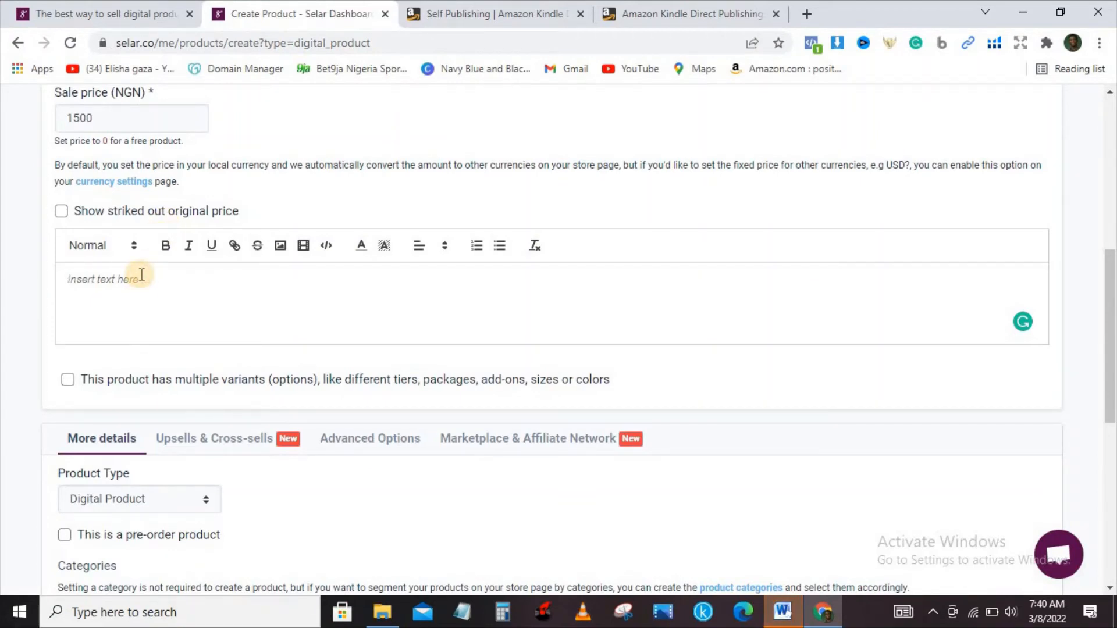
type("Introduction It's not easy to maintain a long distance relationship. To maintain a long distance relationship; one needs to be selfless and not selfish.  Sacrifice is one major factor needed to maintain a long-distance relationship. In this book, I explained the concept of long-distance relationship and highlighted three (3) major causes why long-distance relationship doesn't work and how to make yours work.  I also do explain things to look at when going to see a partner for the first time or visiting him/her because you want to be bonded. Things to take note of before going to see your partner")
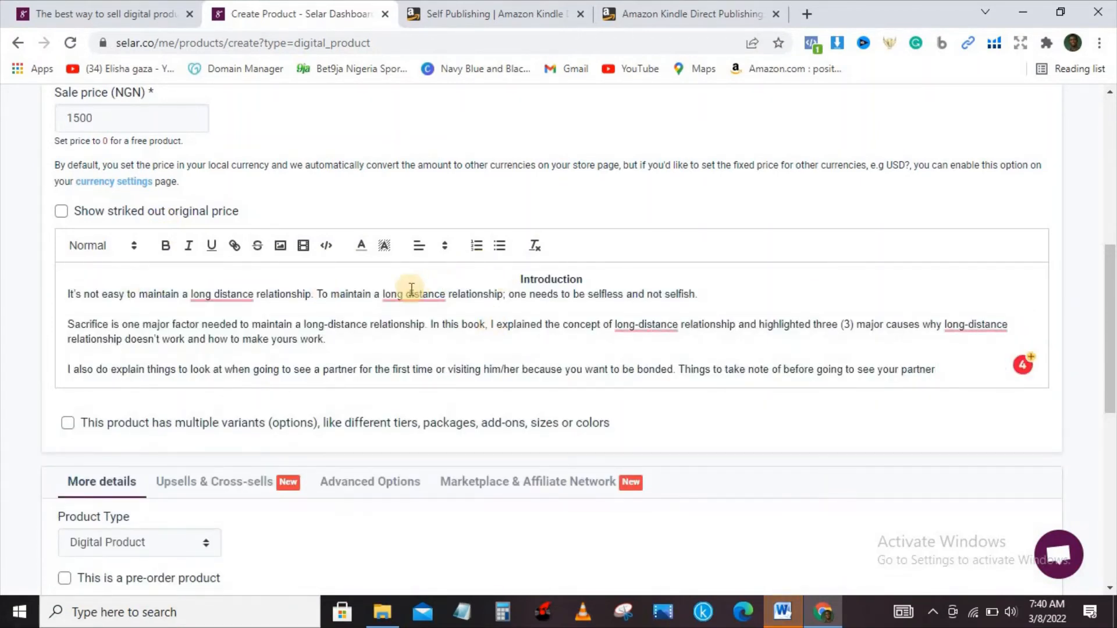
Accept Grammarly's corrections in the description: hyphenate both "long distance" phrases and add "a" and "the" before the underlined "long-distance" words
left_click(409, 294)
left_click(416, 342)
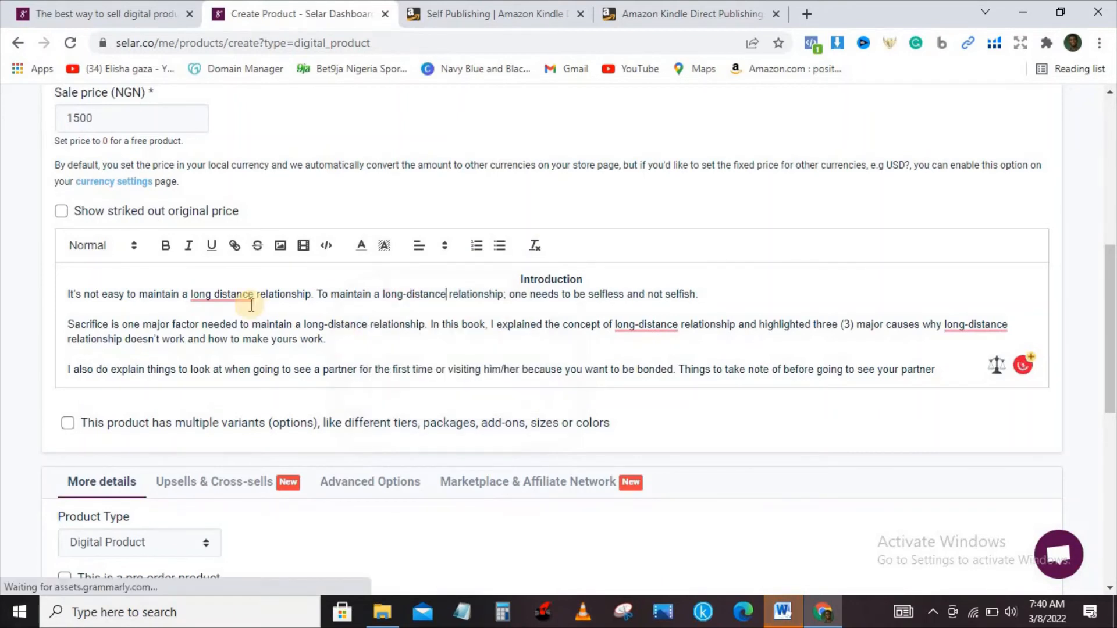
left_click(232, 293)
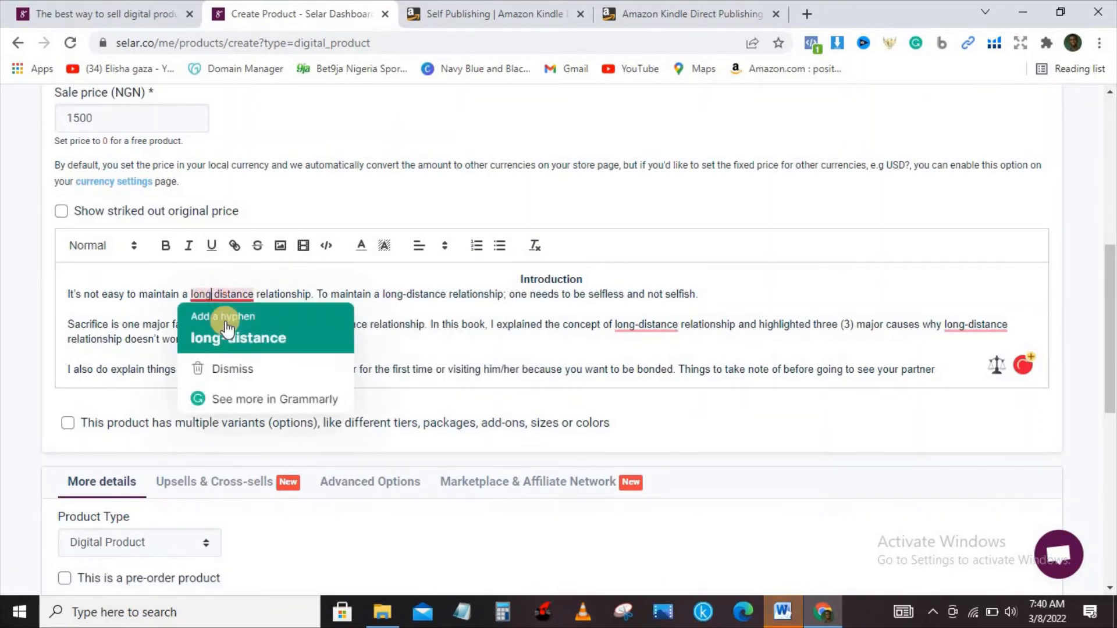
left_click(224, 320)
left_click(638, 324)
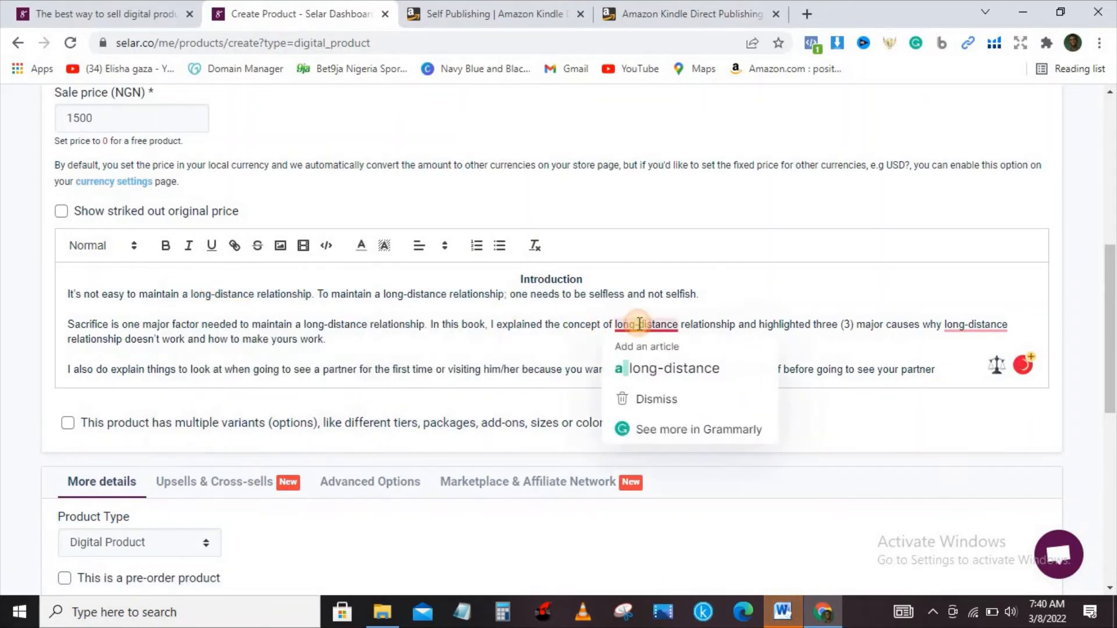
left_click(662, 349)
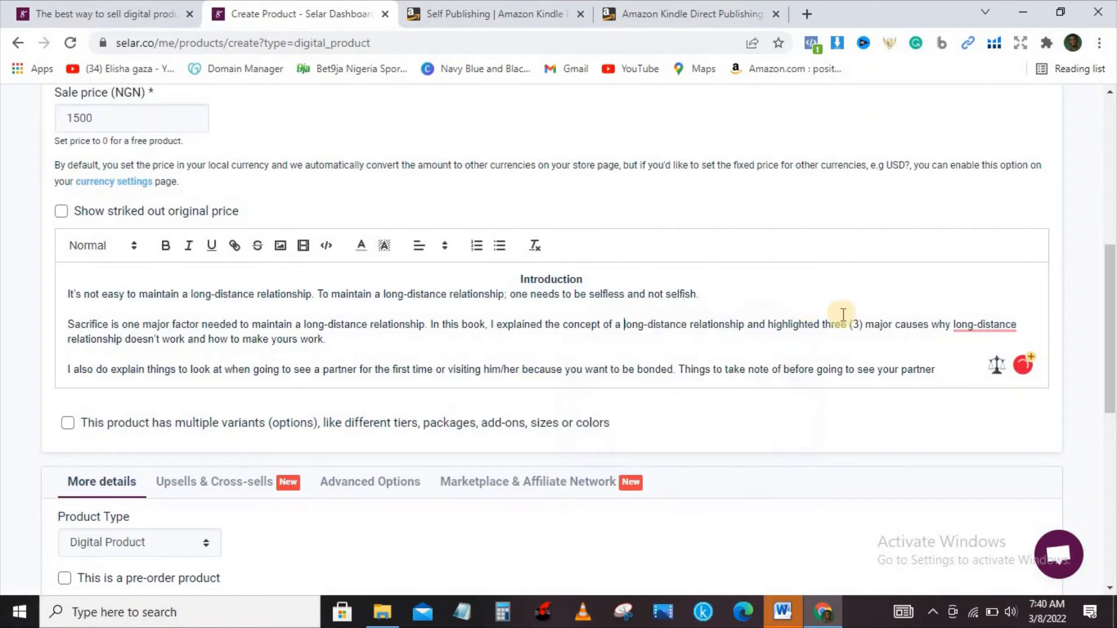
left_click(972, 324)
left_click(959, 372)
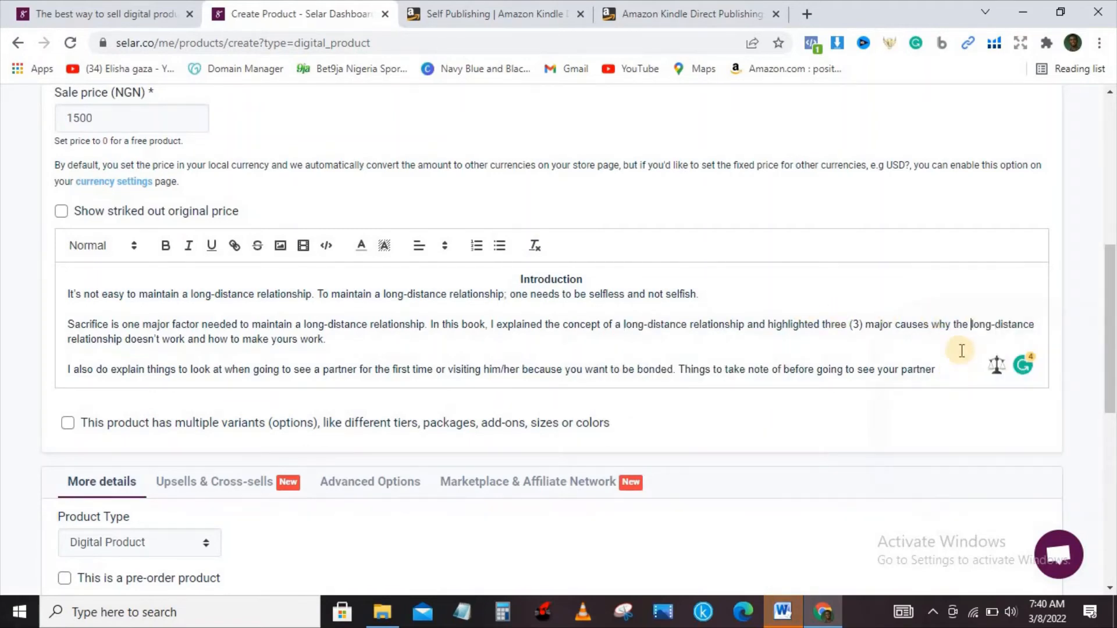
Review the product type and category options, keeping Digital Product, and compare the Read online only and Downloadable file access types
left_click_drag(1111, 300, 1112, 432)
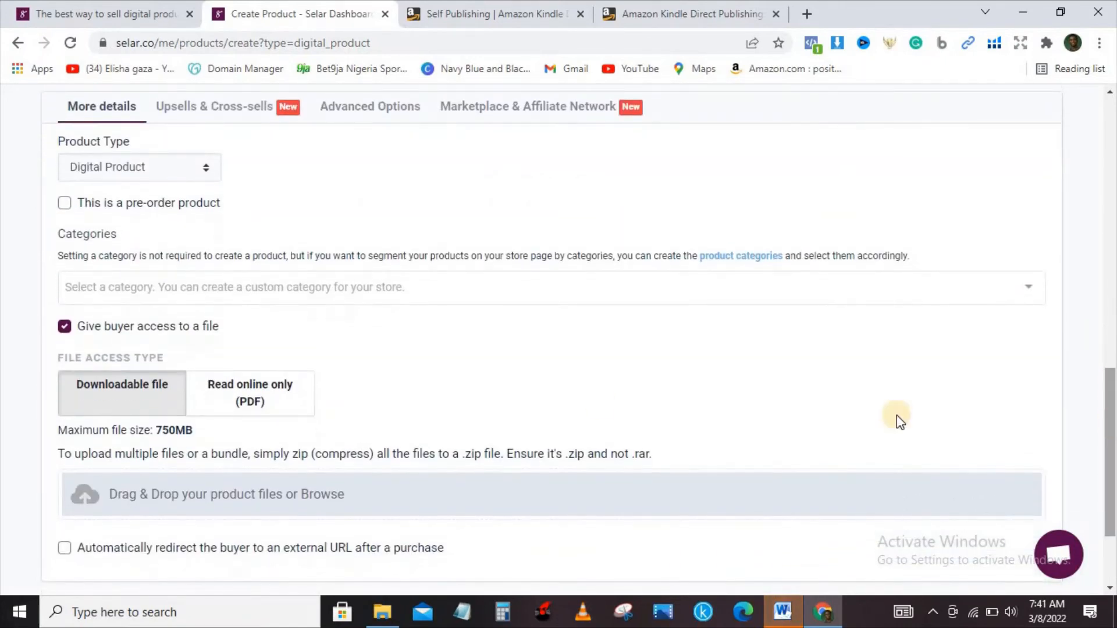
left_click(168, 171)
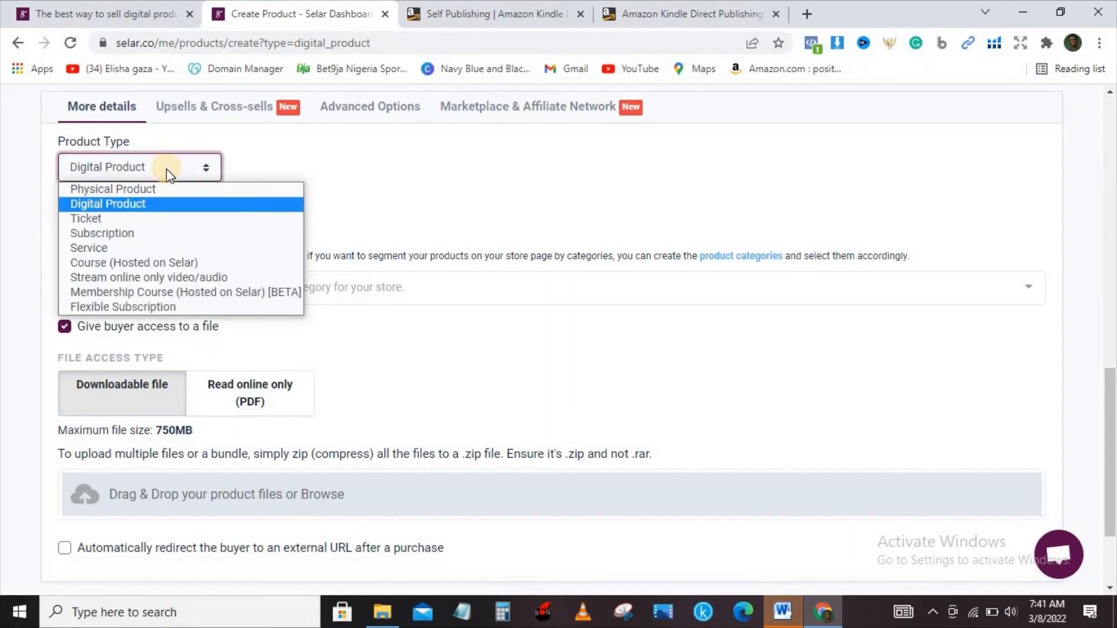
left_click(145, 205)
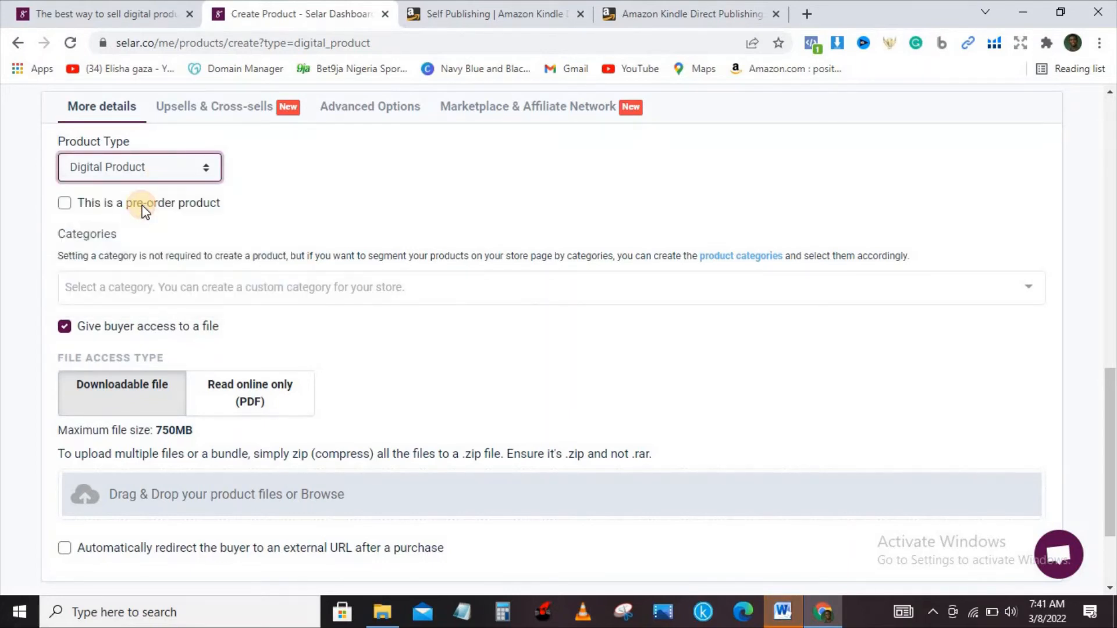
left_click(136, 291)
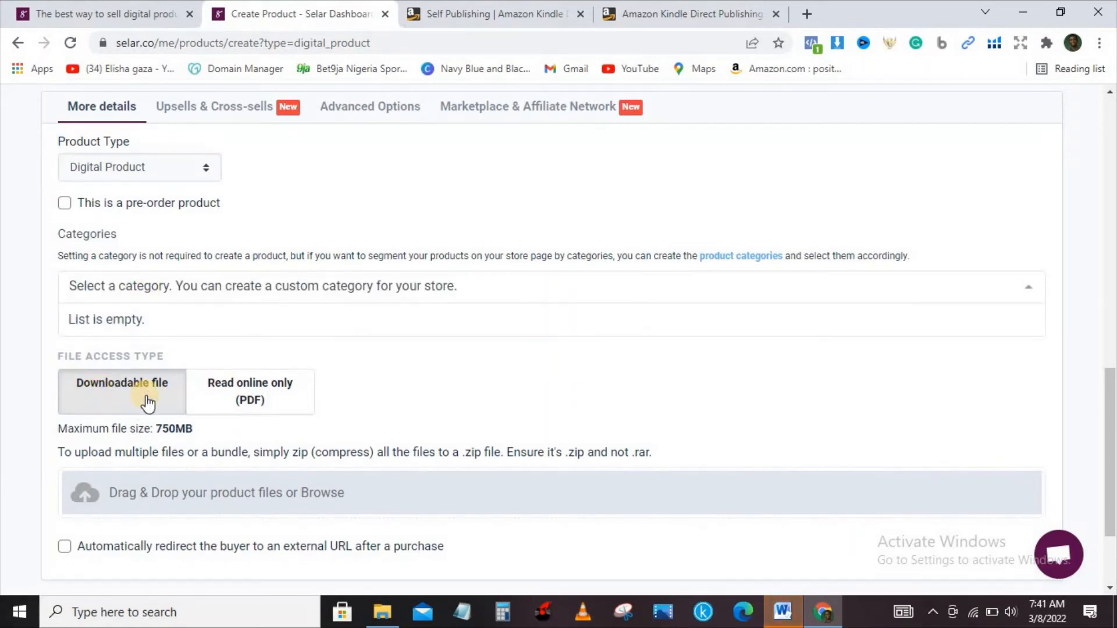
left_click(254, 400)
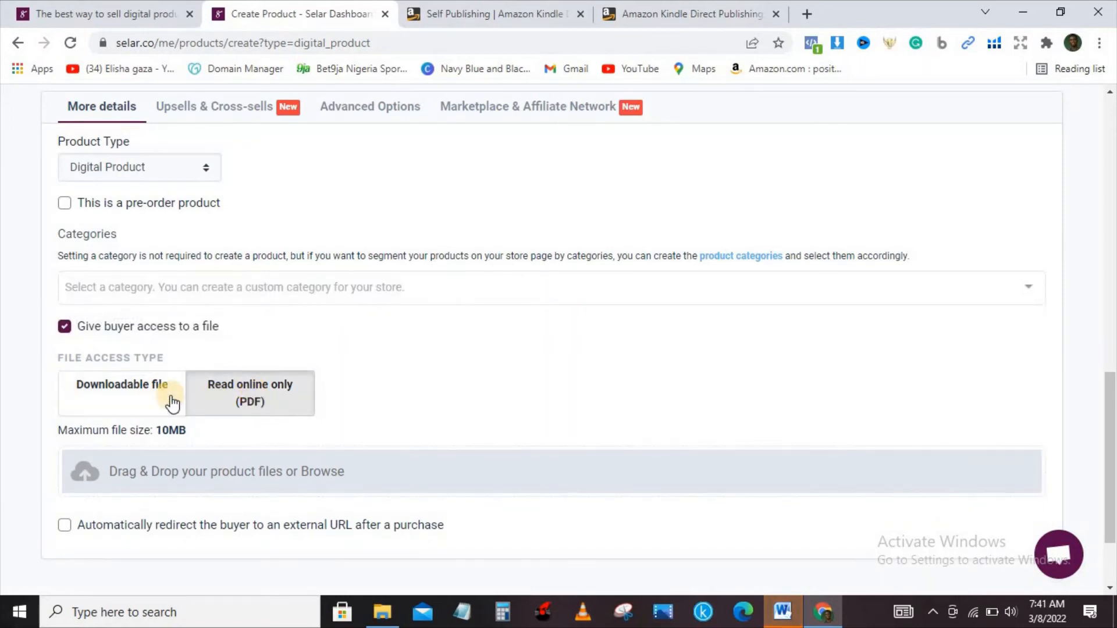
left_click(121, 400)
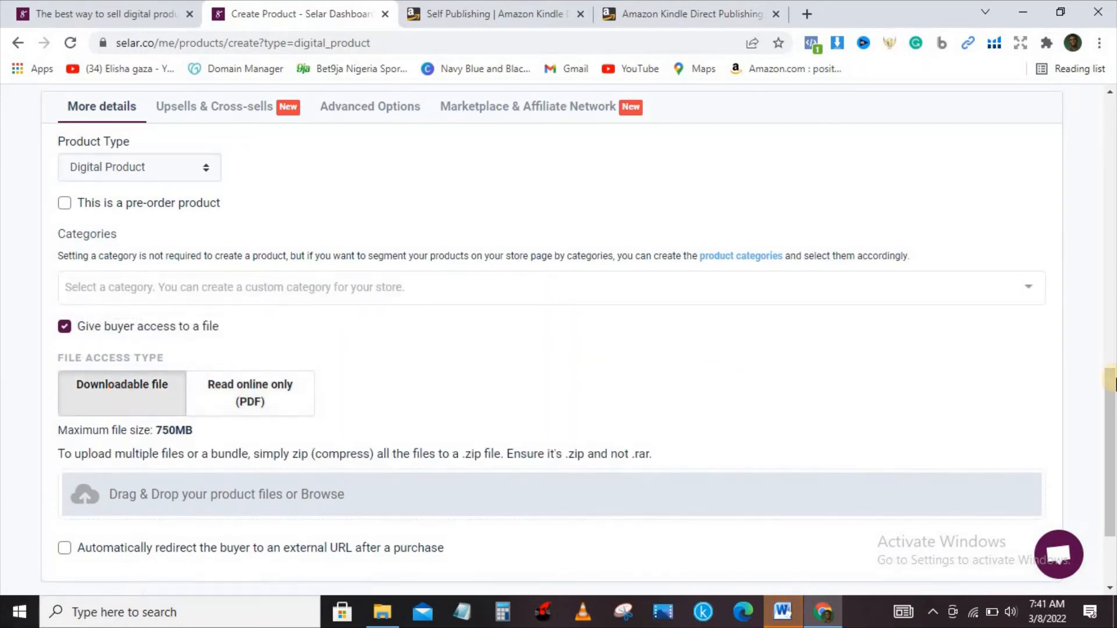
Upload the "A TALE OF" Word document from the desktop's AMAZON folder as the downloadable product file
left_click_drag(1111, 387, 1111, 416)
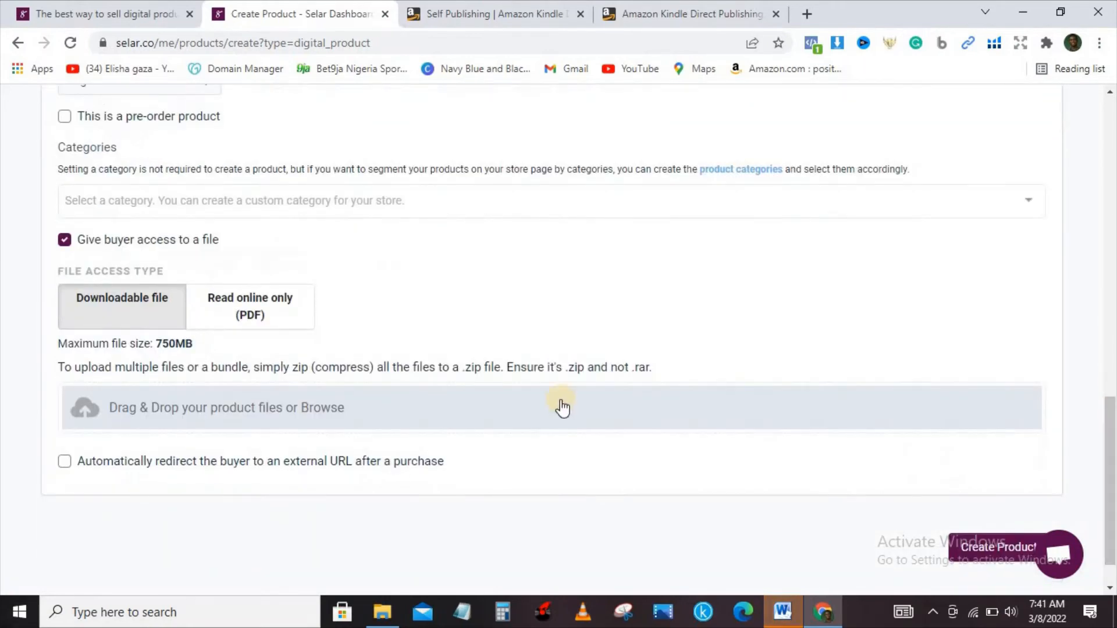
left_click(431, 417)
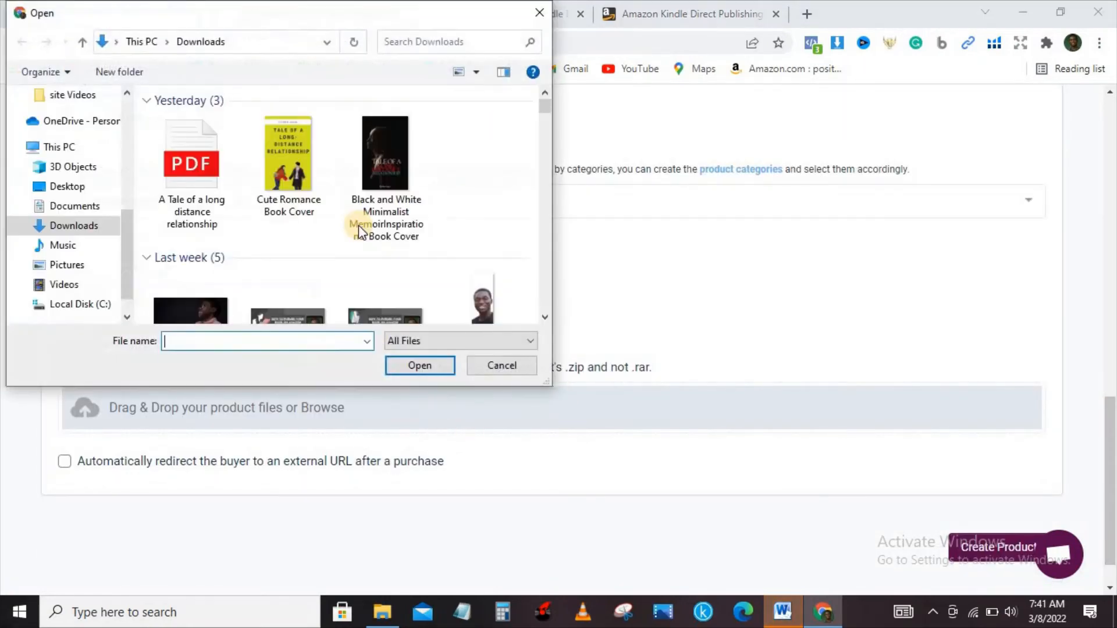
left_click(68, 188)
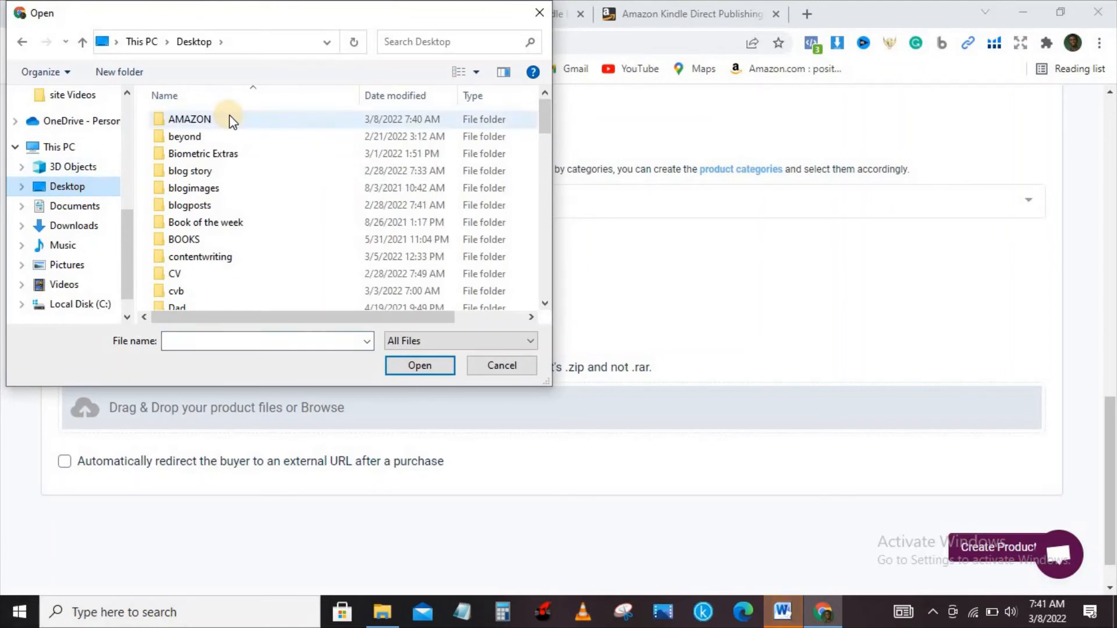
double_click(230, 116)
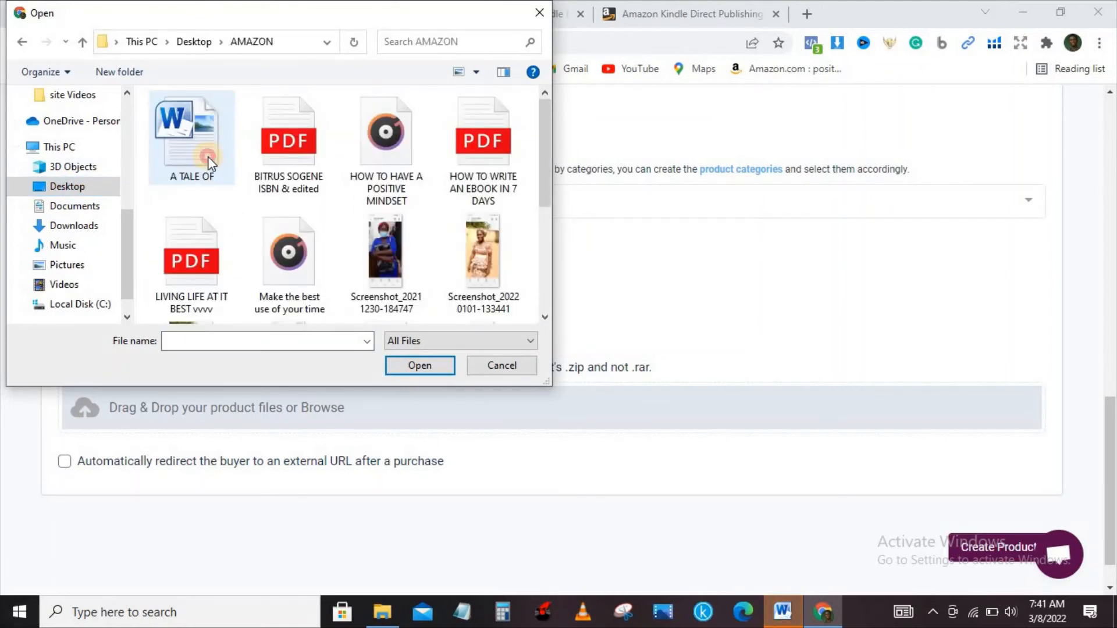
left_click(205, 152)
left_click(414, 367)
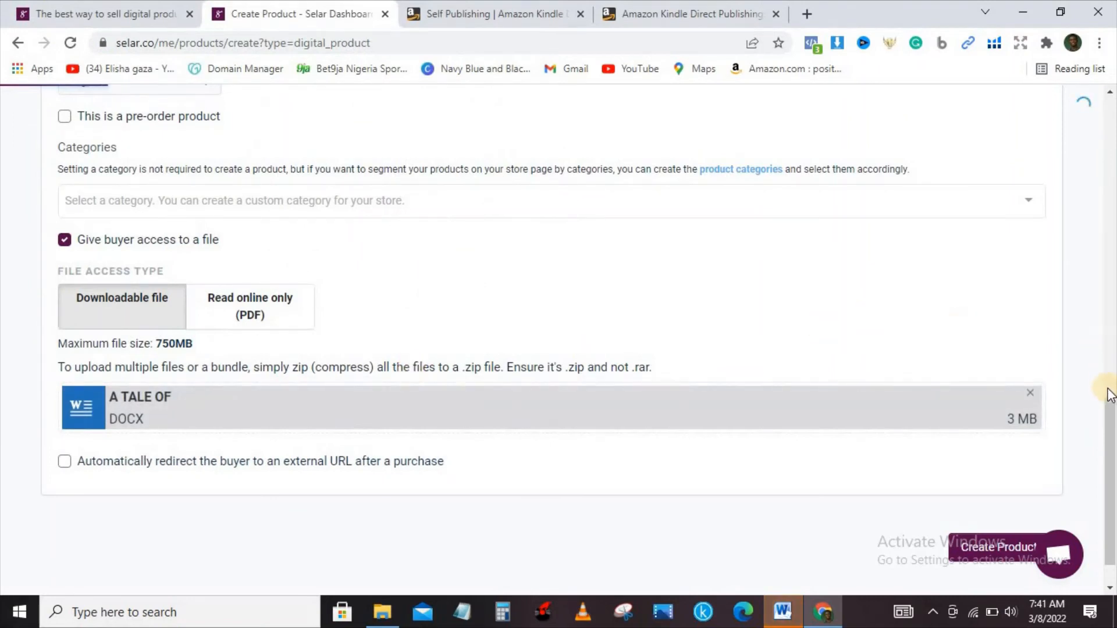
left_click_drag(1114, 411, 1114, 421)
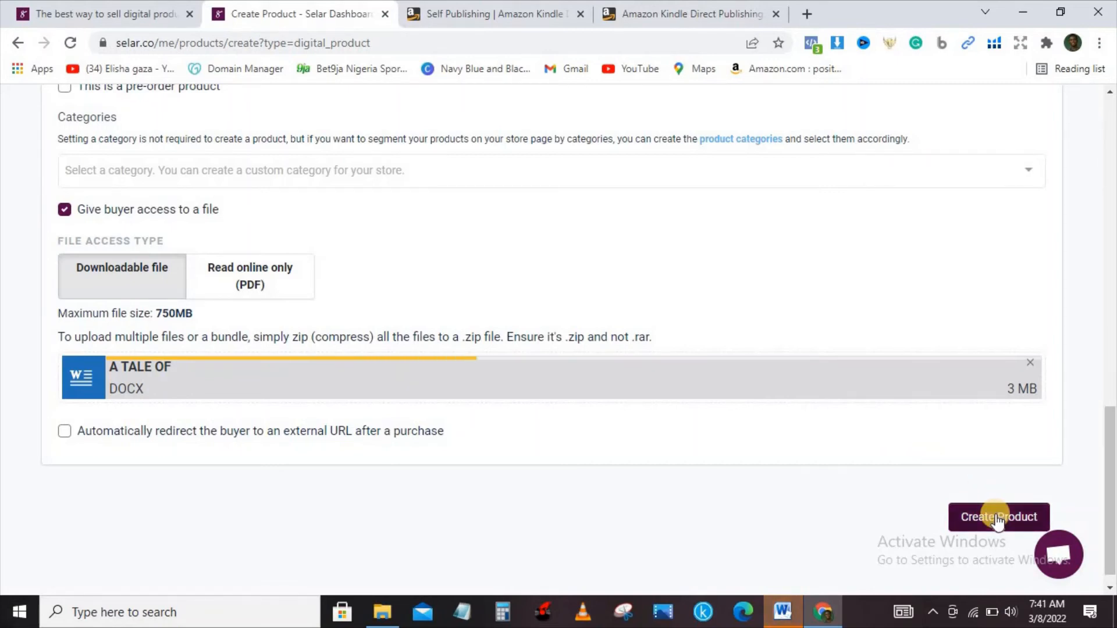
Switch to the Kindle Direct Publishing bookshelf and open the status details of the Long-Distance Relationship Kindle eBook
left_click(661, 8)
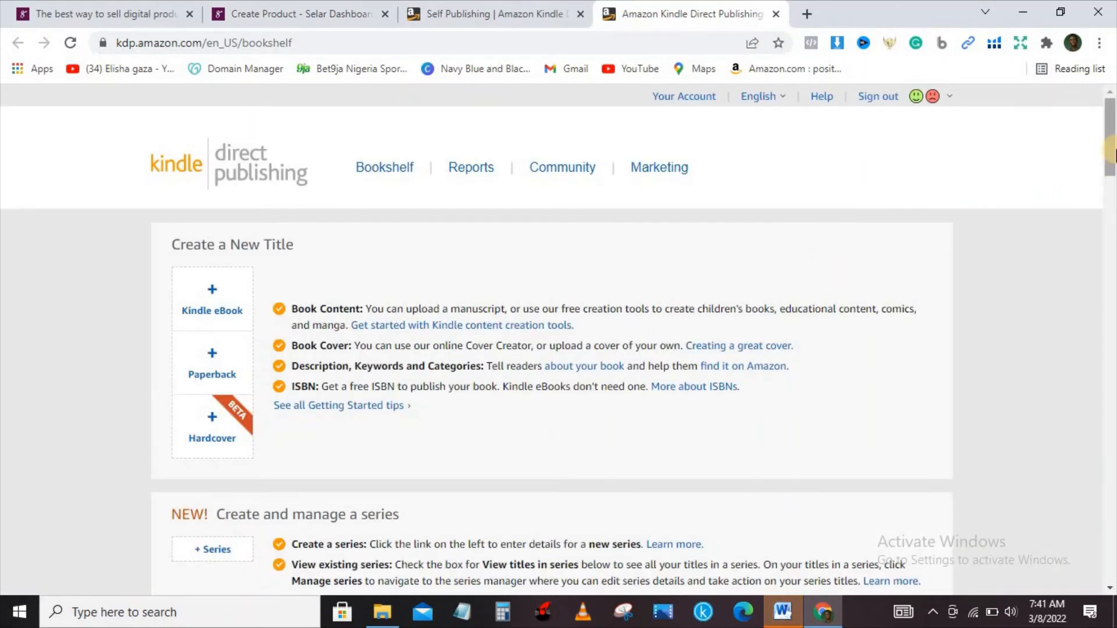
left_click_drag(1113, 153, 1113, 209)
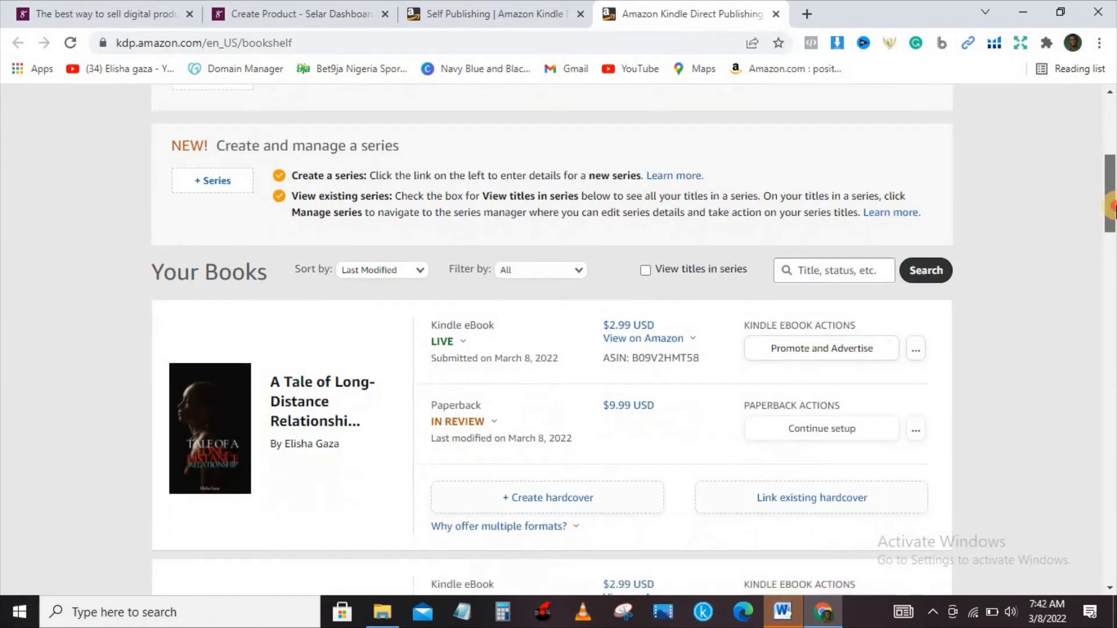
left_click(464, 341)
mouse_move(460, 343)
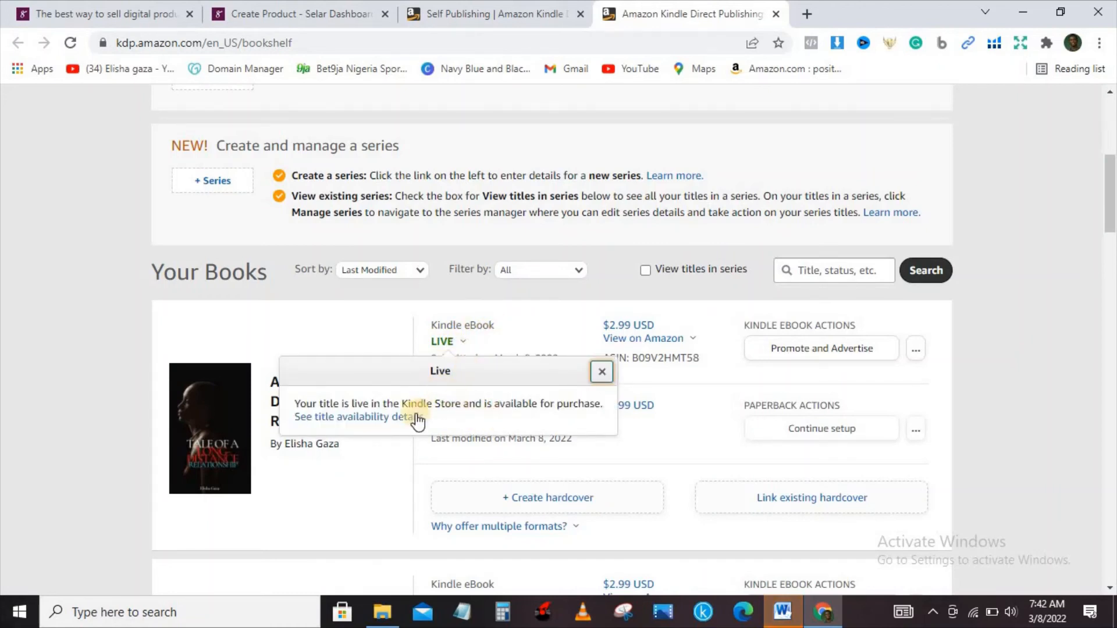
Dismiss the Kindle eBook status details, return to the Selar product form and create the product
left_click(330, 470)
mouse_move(436, 426)
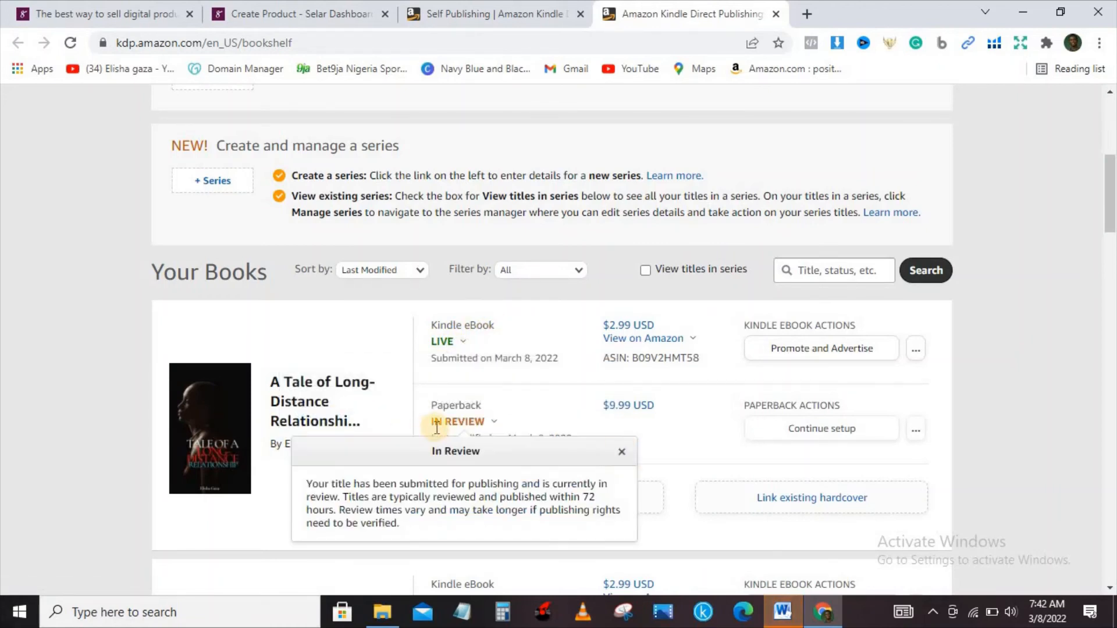
left_click(305, 3)
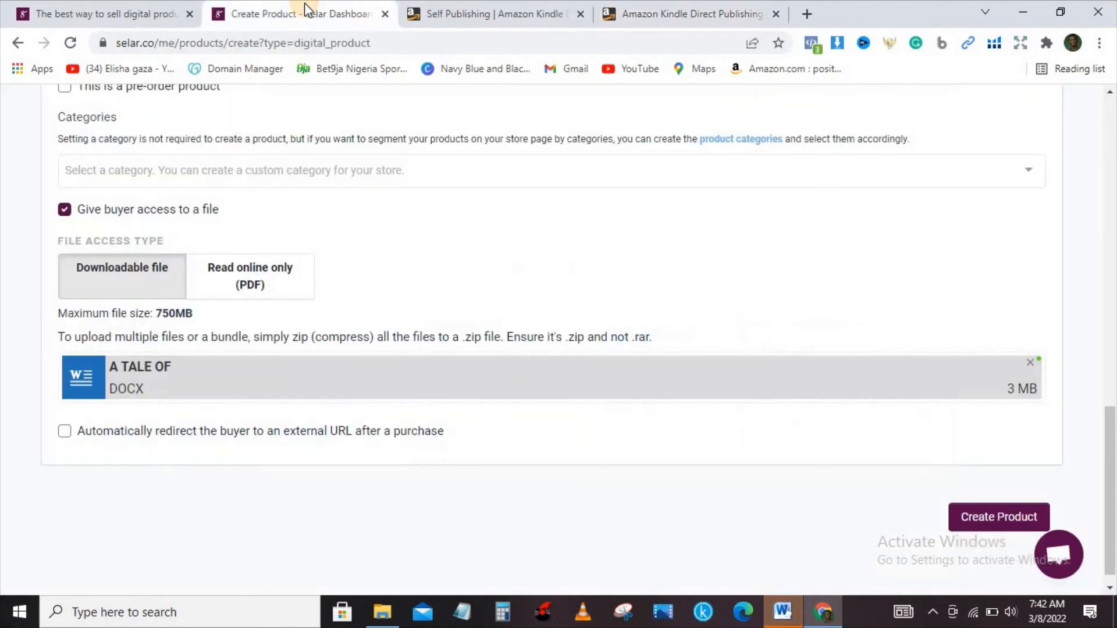
left_click(988, 520)
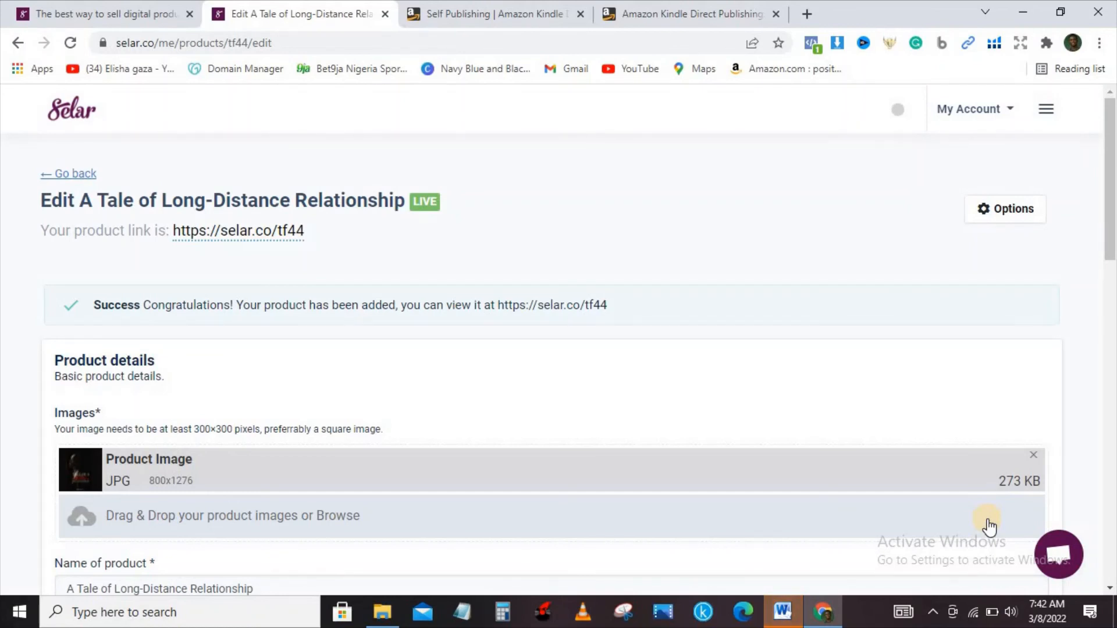
Open the new product's public link, and close the Selar home page and Amazon Self Publishing pages
left_click(524, 312)
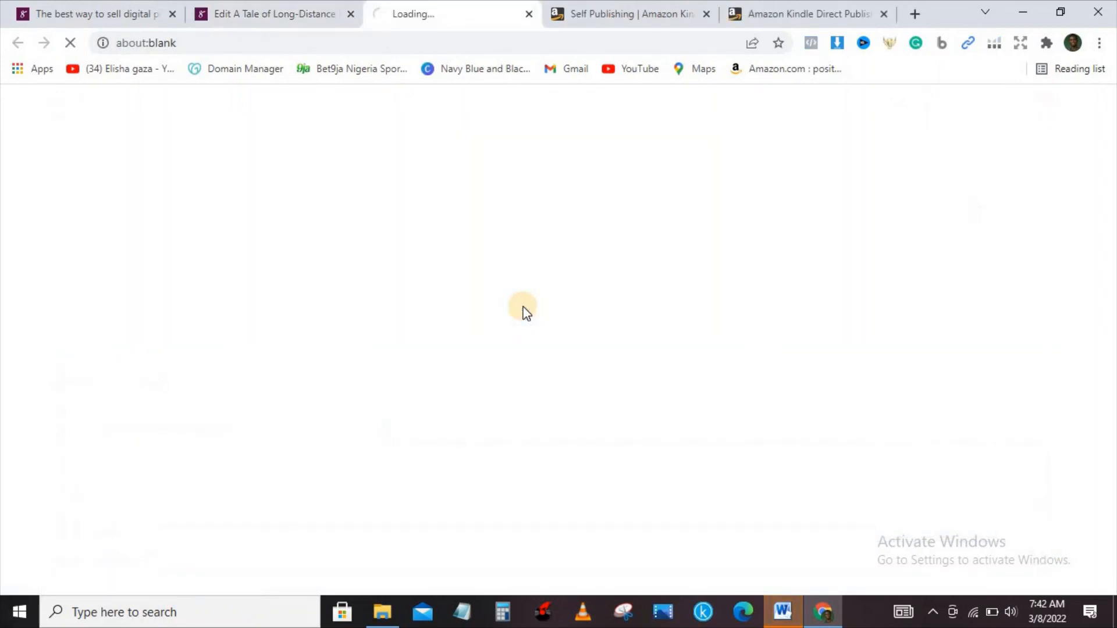
left_click(276, 7)
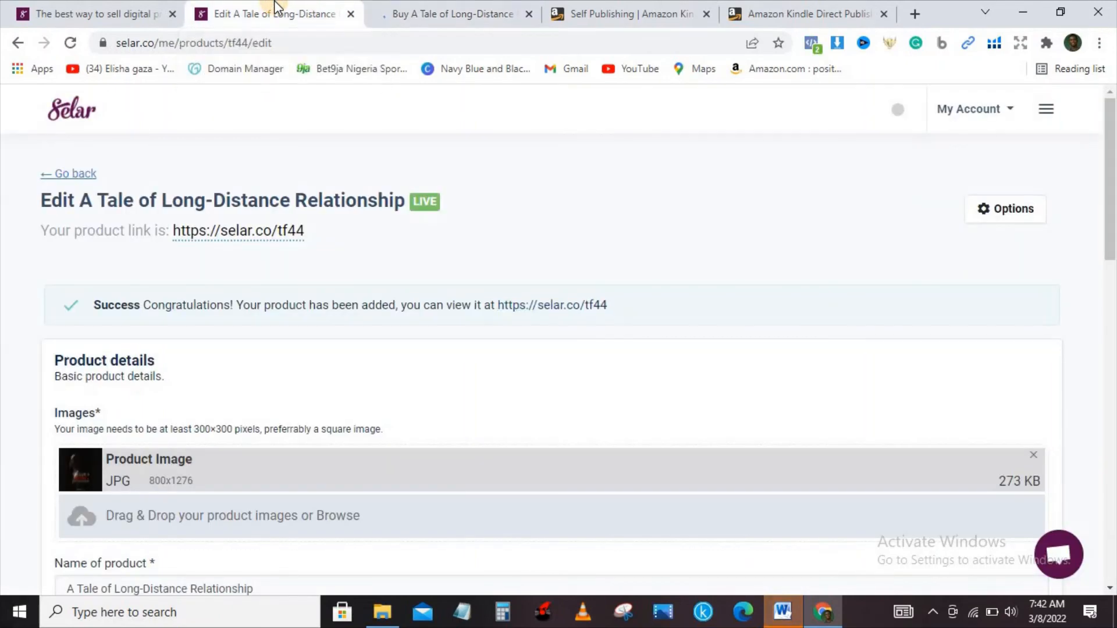
left_click(171, 14)
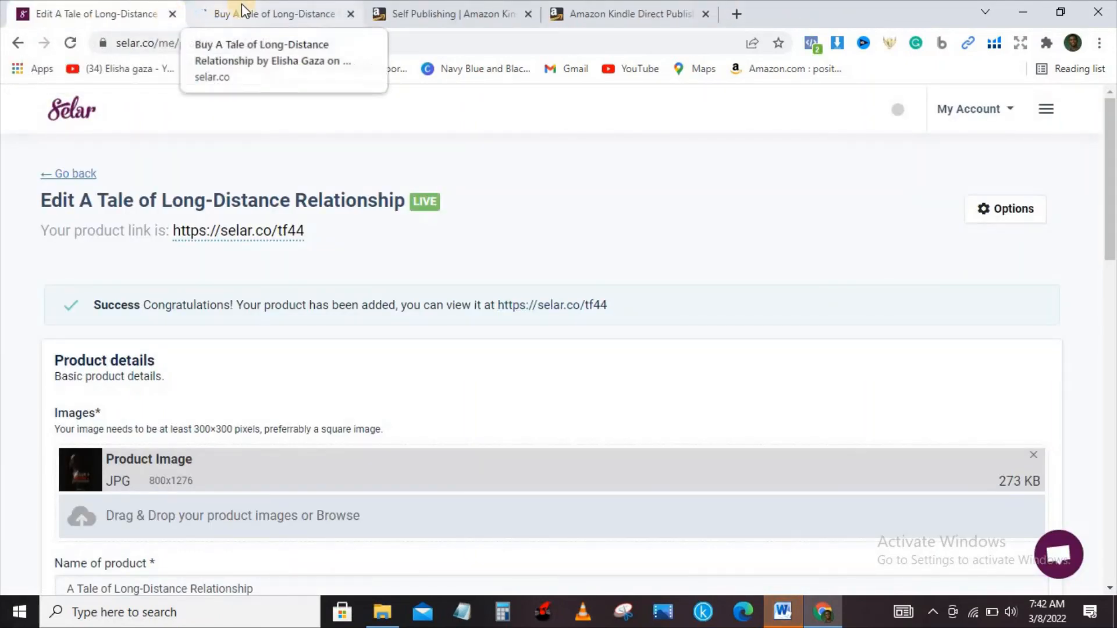
left_click(529, 15)
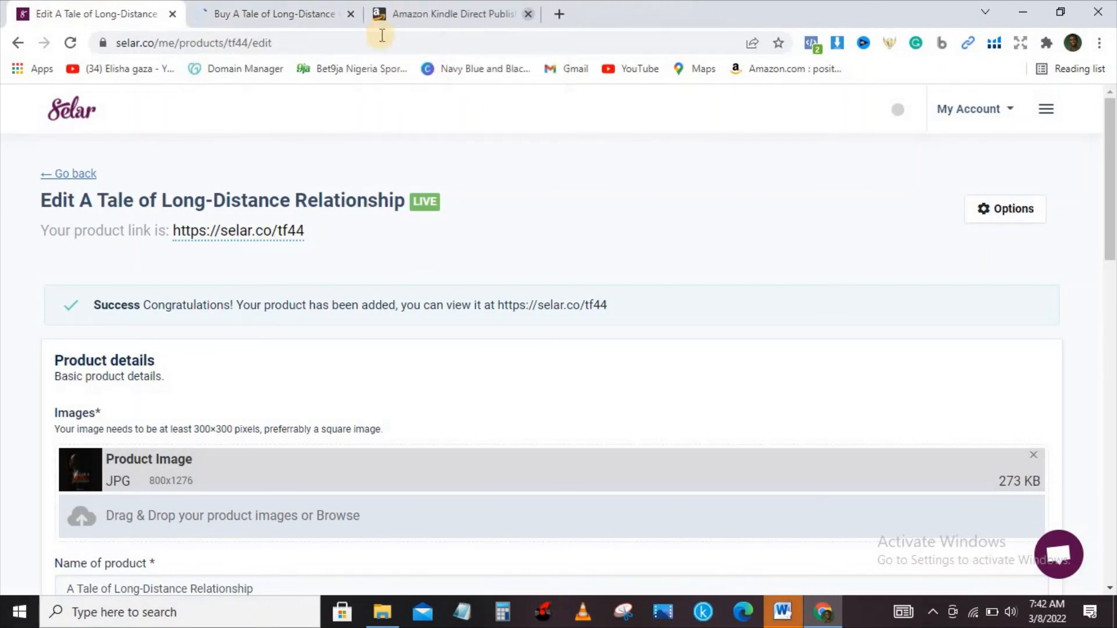
Review the public sales page of A Tale of Long-Distance Relationship, from the cover and introduction down to the price
left_click(289, 8)
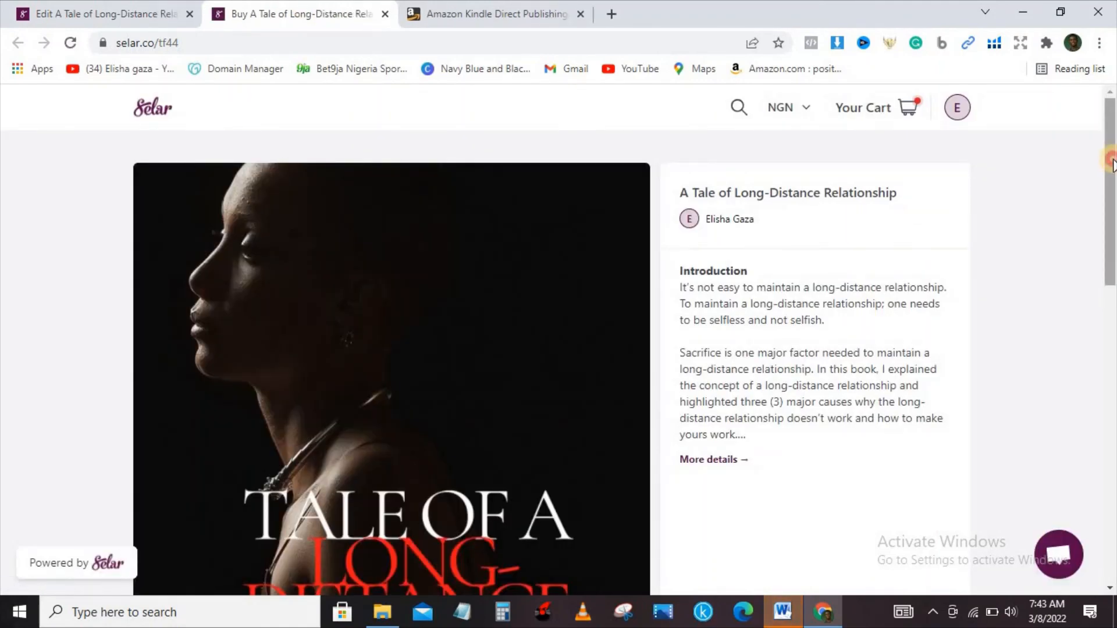
left_click_drag(1111, 165, 1112, 275)
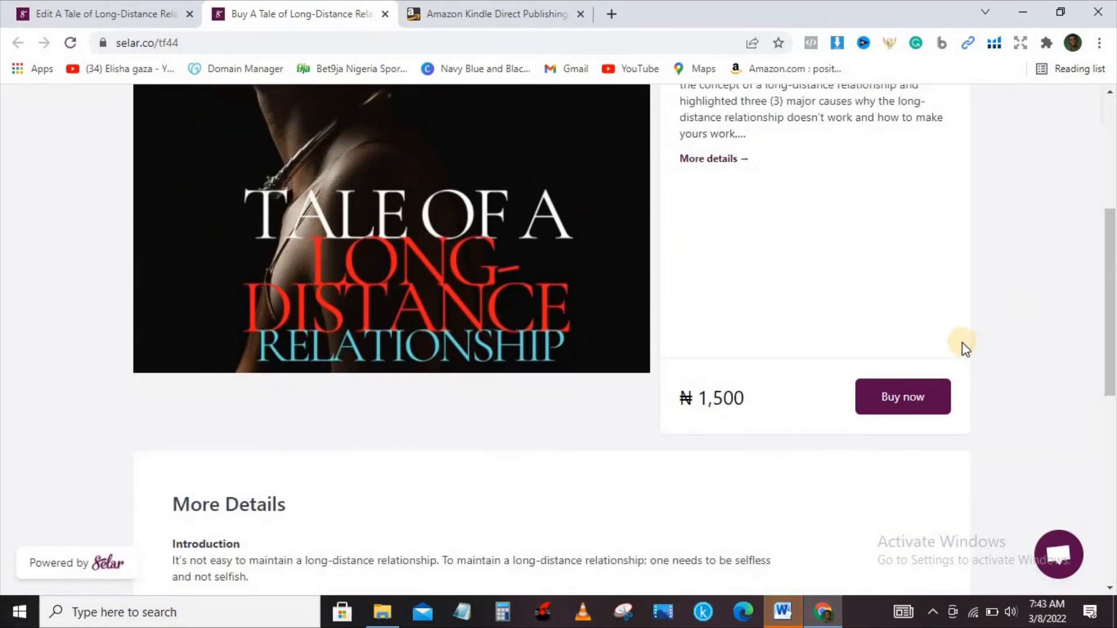